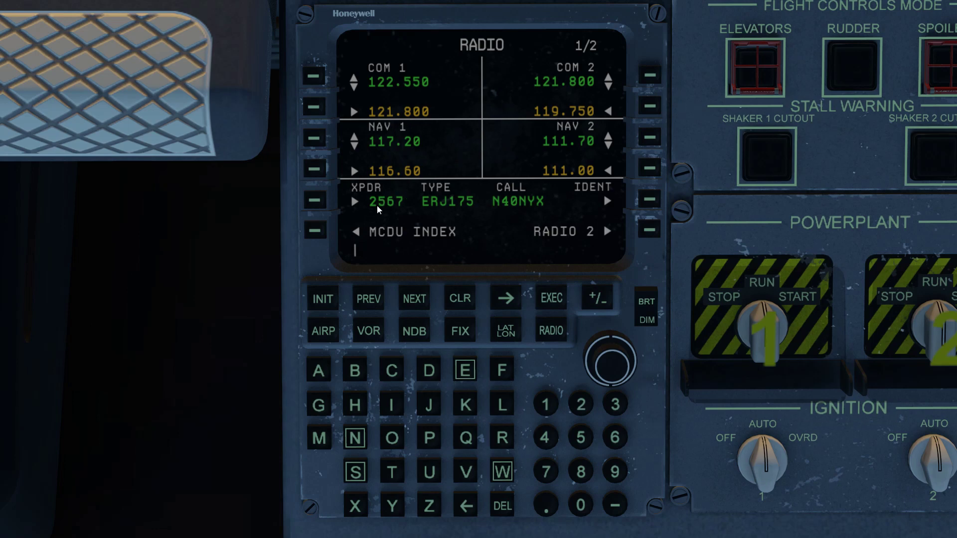
Step: Check the MCDU's route waypoints page for a loaded route and return to the index
click(323, 230)
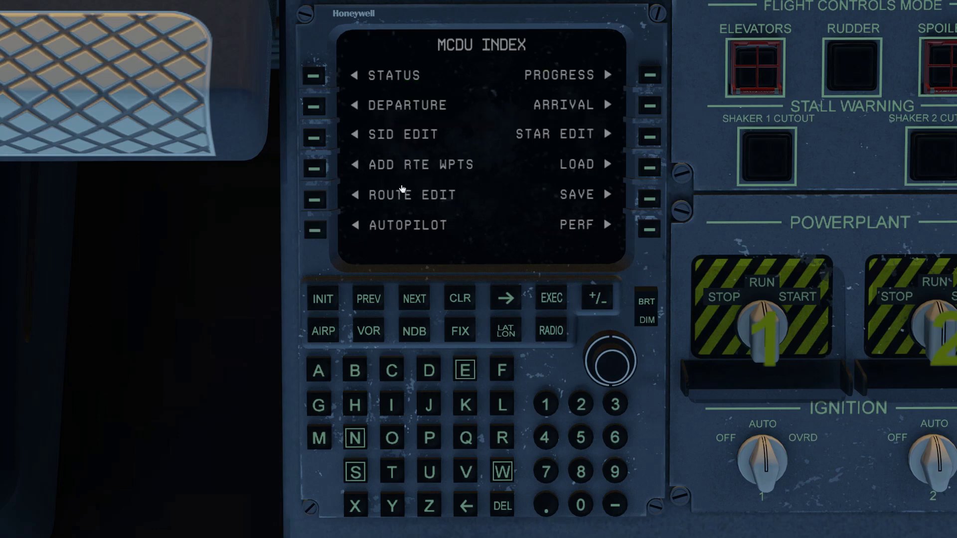
click(316, 200)
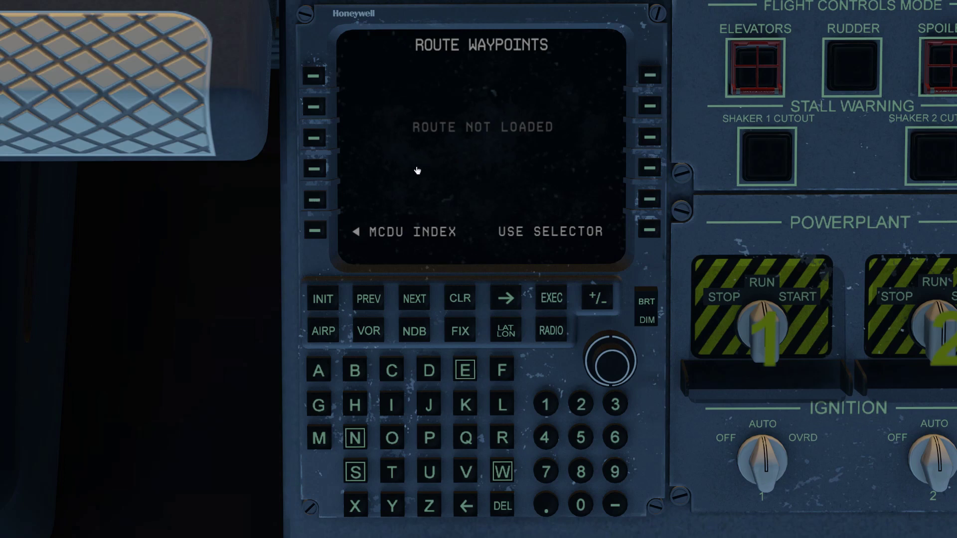
click(315, 230)
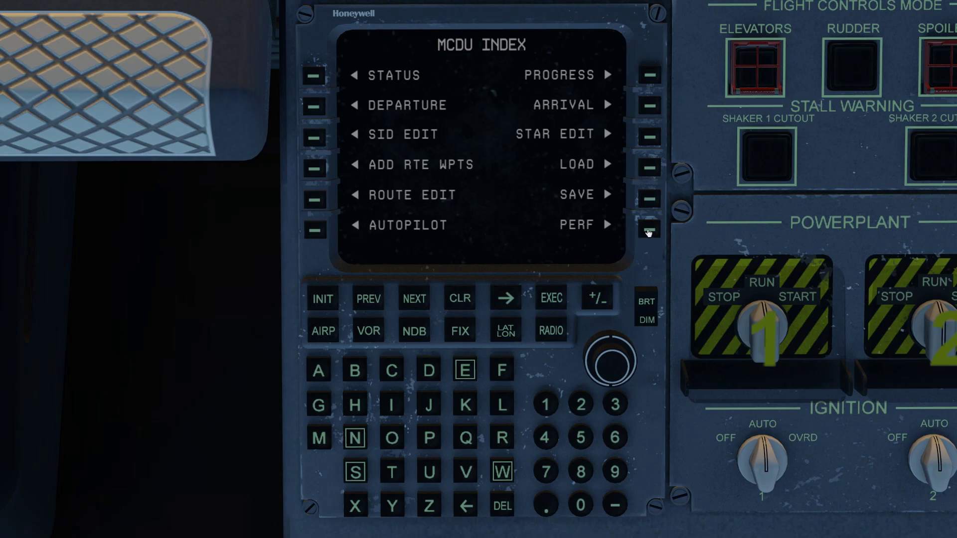
Step: Set the cruise airspeed to 270 KIAS on the cruise performance page and return to the MCDU index
click(649, 231)
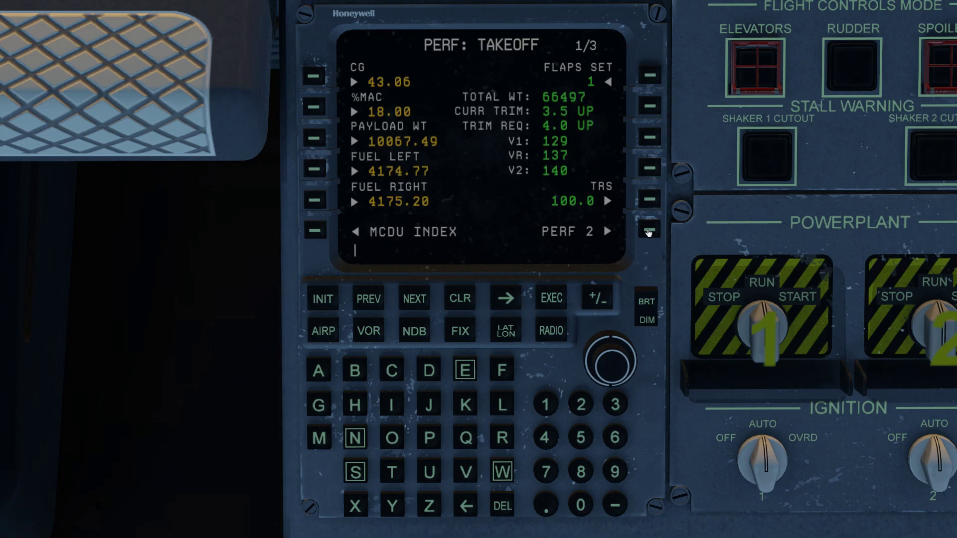
click(649, 230)
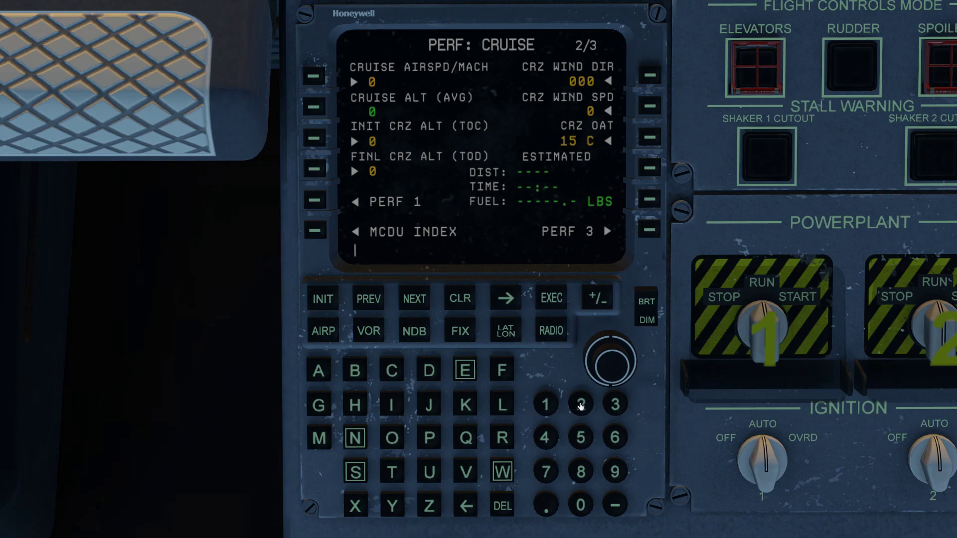
click(581, 406)
click(546, 471)
click(581, 505)
click(313, 76)
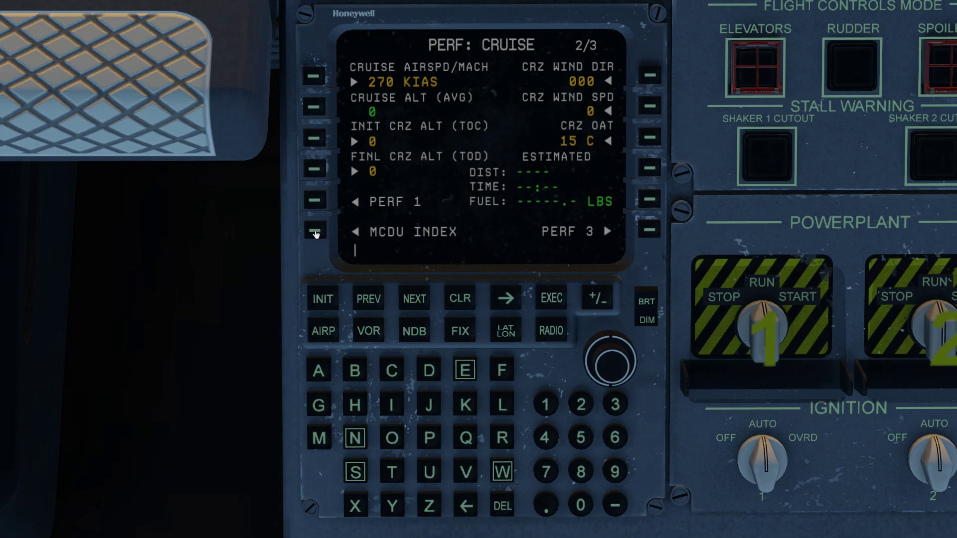
click(315, 231)
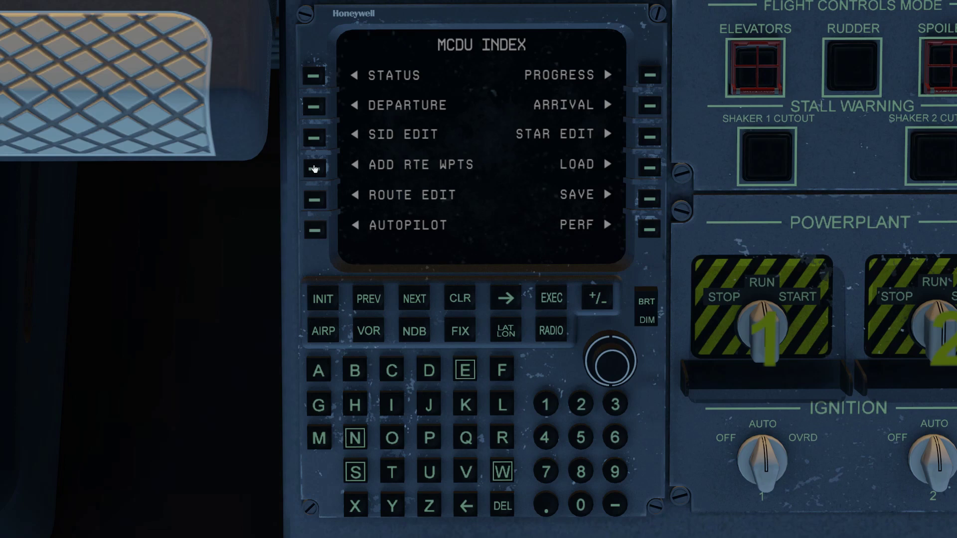
Step: Open the route waypoint entry page and cycle through the waypoint types, ending on FIX
click(314, 169)
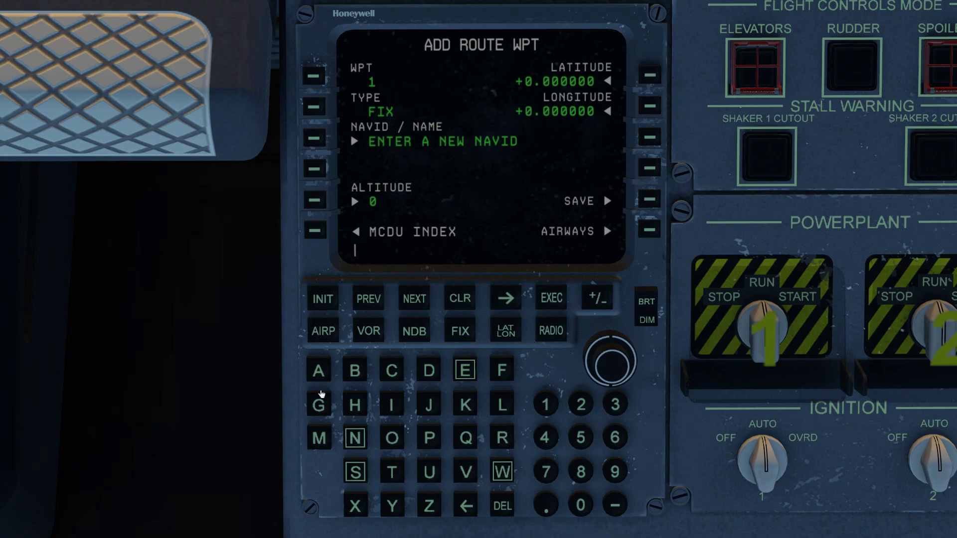
click(323, 331)
click(362, 333)
click(407, 334)
click(456, 331)
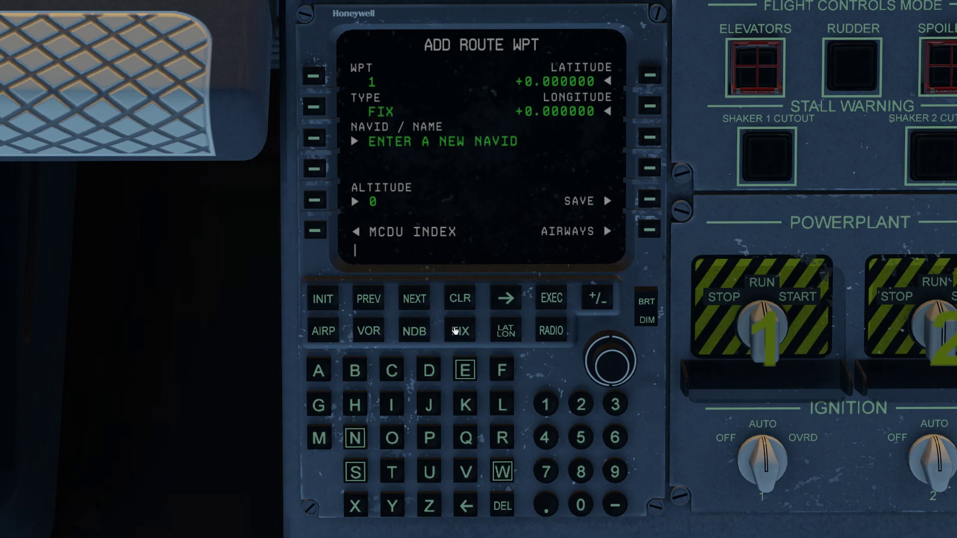
click(502, 331)
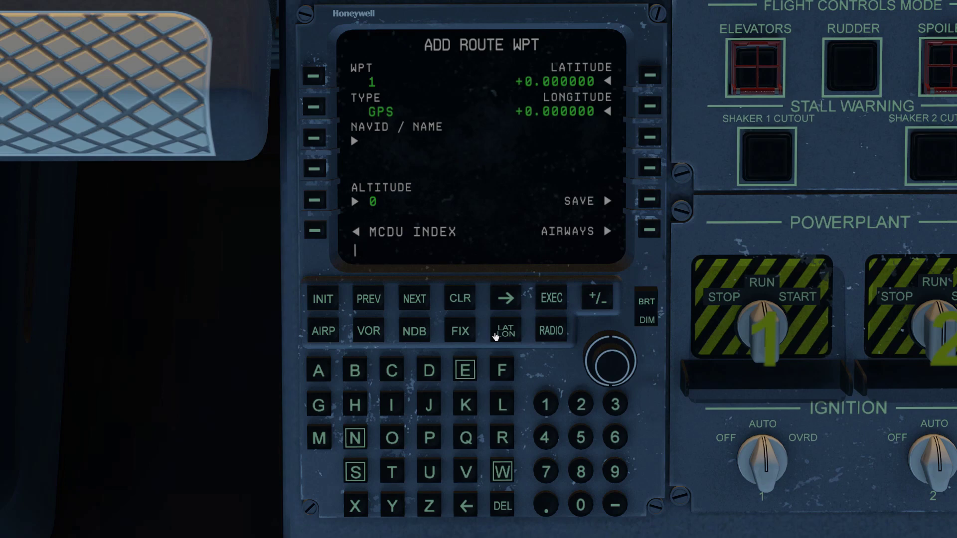
click(461, 331)
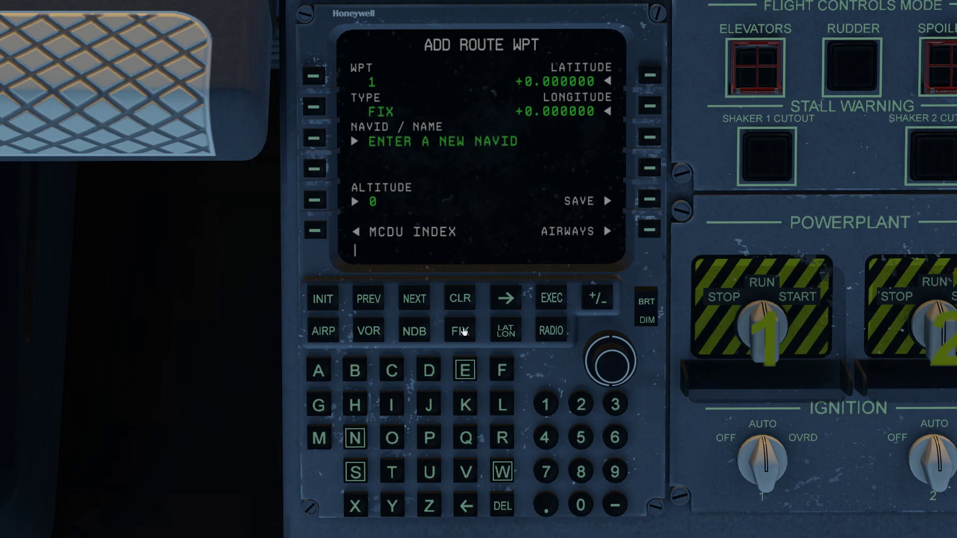
Step: Enter PARCS as the navaid name for route waypoint 1
click(429, 437)
click(319, 371)
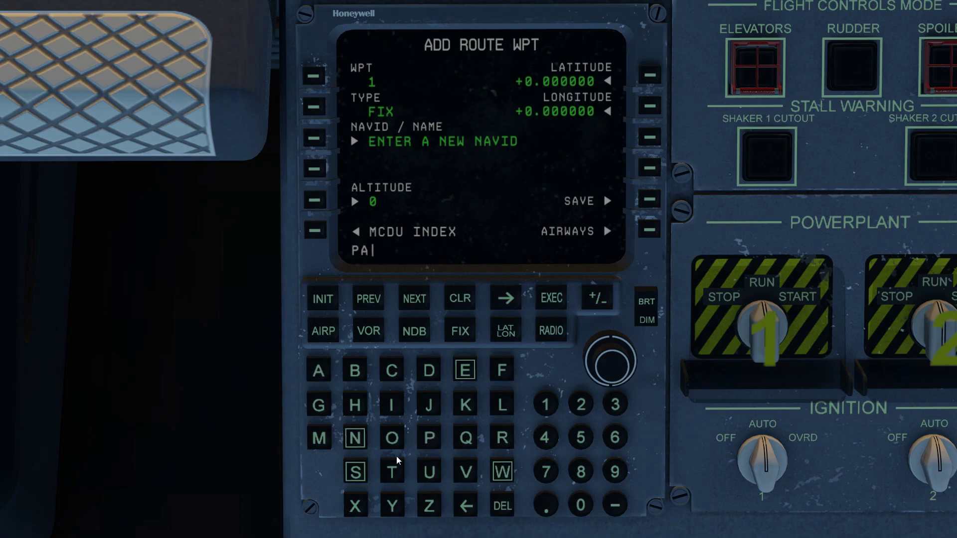
click(502, 439)
click(393, 372)
click(355, 473)
click(314, 138)
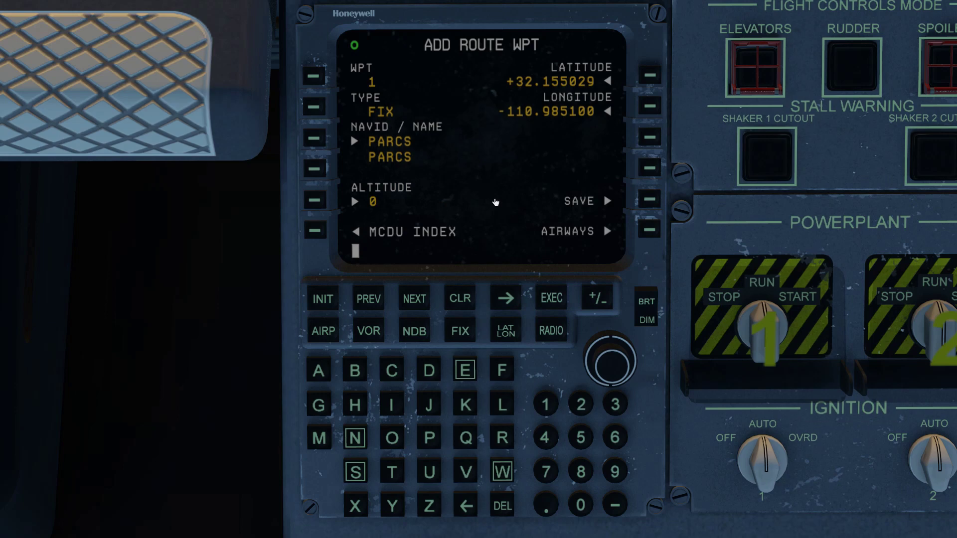
Step: Set the altitude for waypoint PARCS to 15000 and save the waypoint to the route
text(15000)
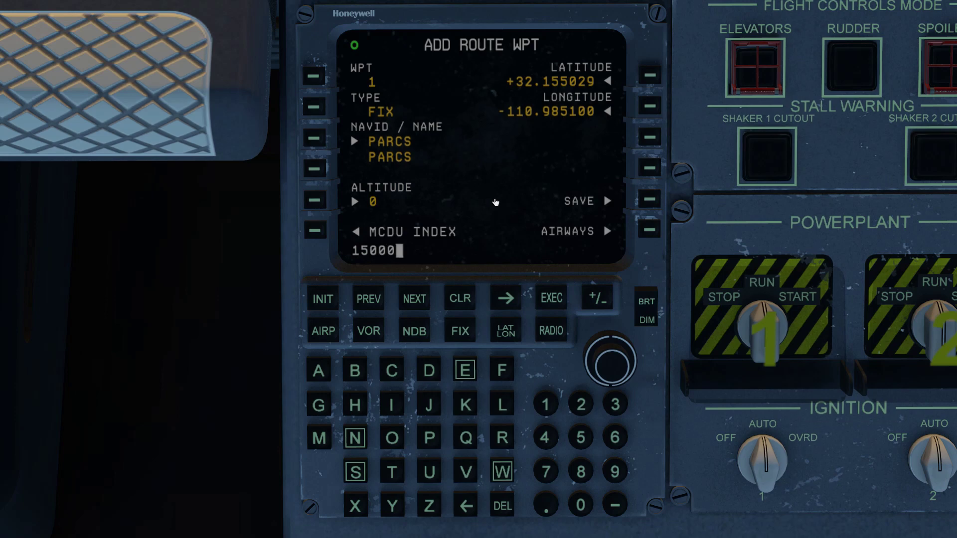
click(315, 201)
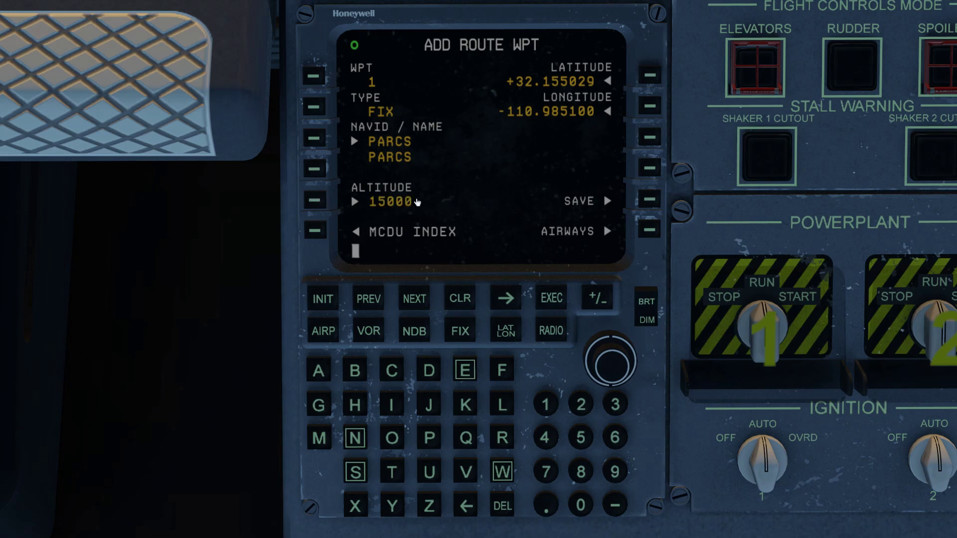
click(315, 231)
click(649, 199)
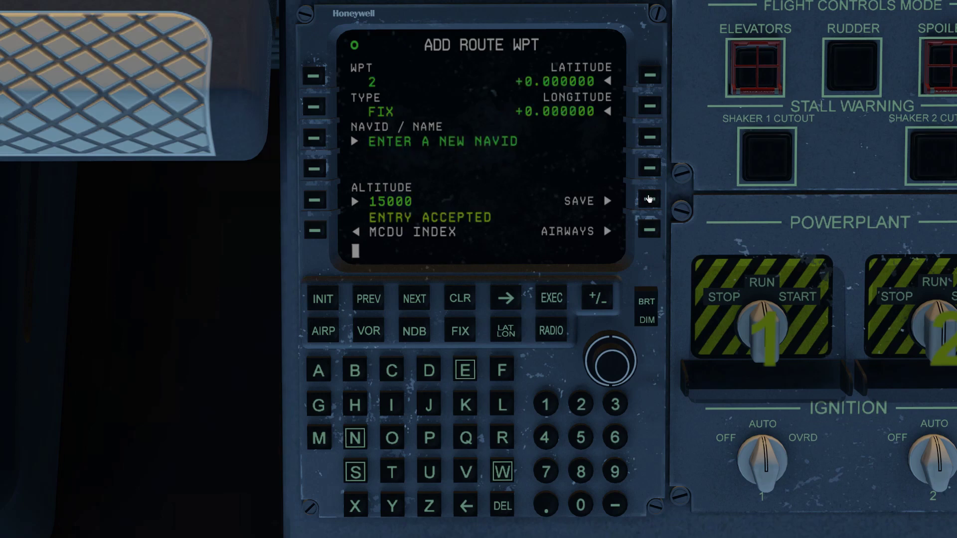
click(320, 231)
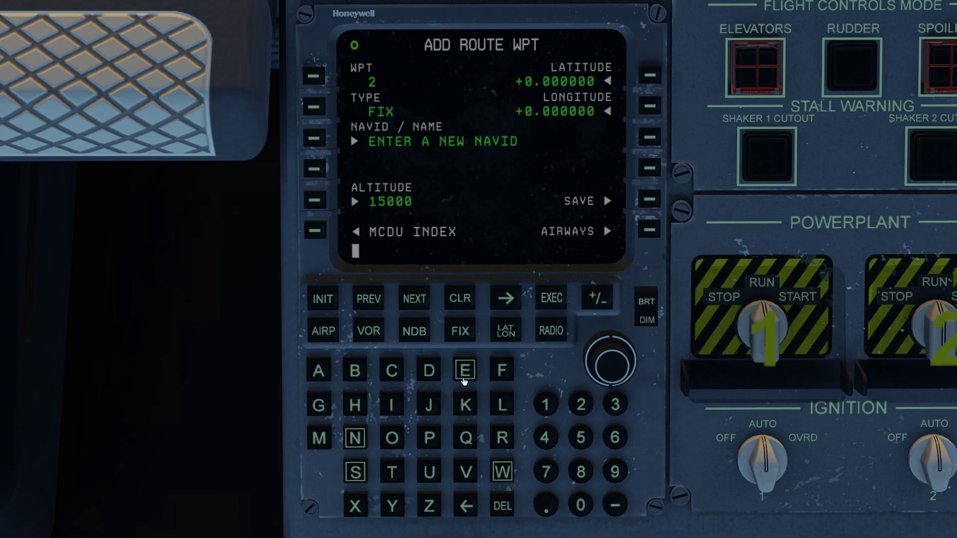
Step: Add the fix ALMON as route waypoint 2, save it, and check the route waypoints list
text(ALMON)
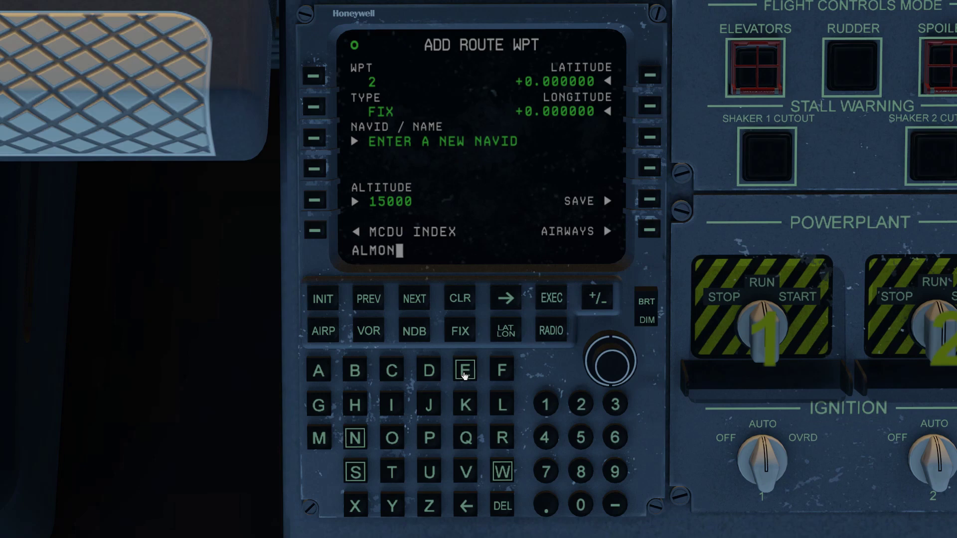
click(313, 136)
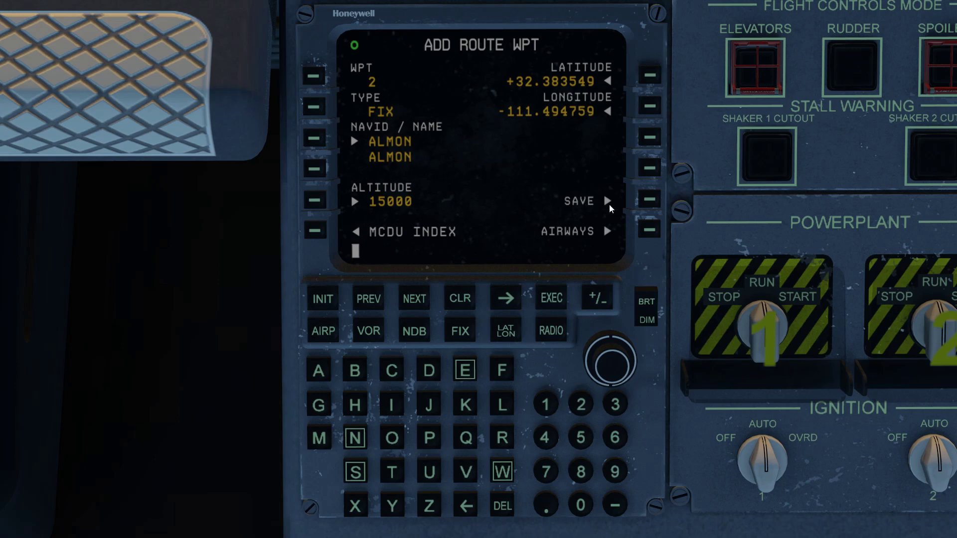
click(648, 199)
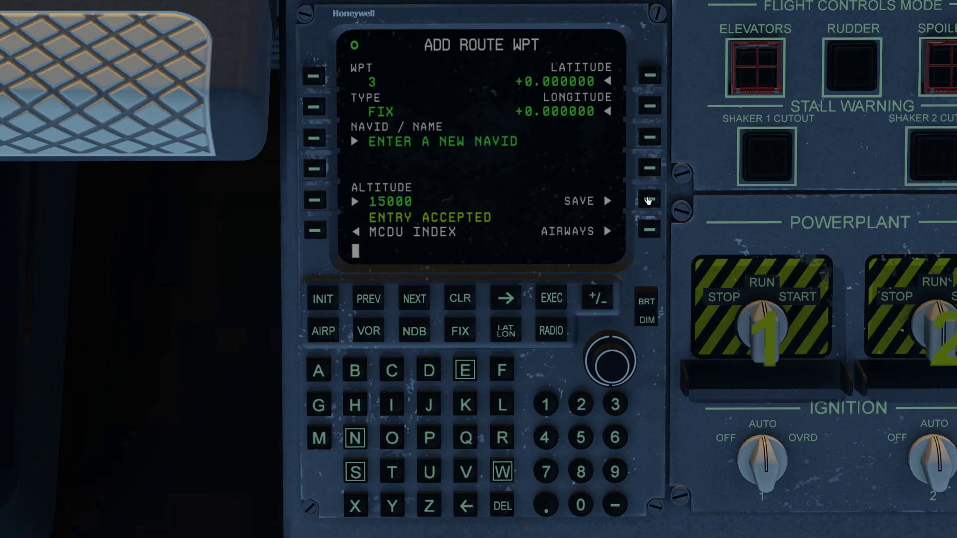
click(316, 233)
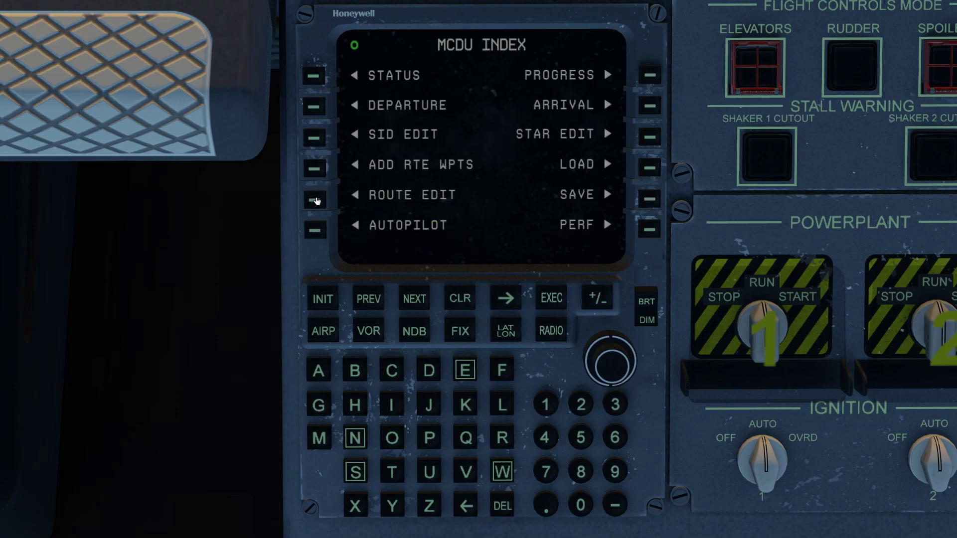
click(315, 200)
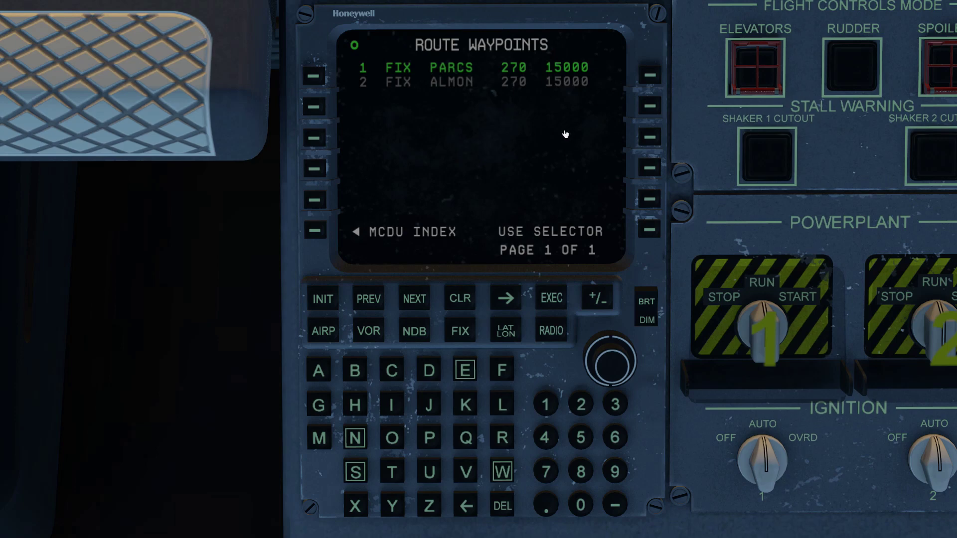
click(314, 231)
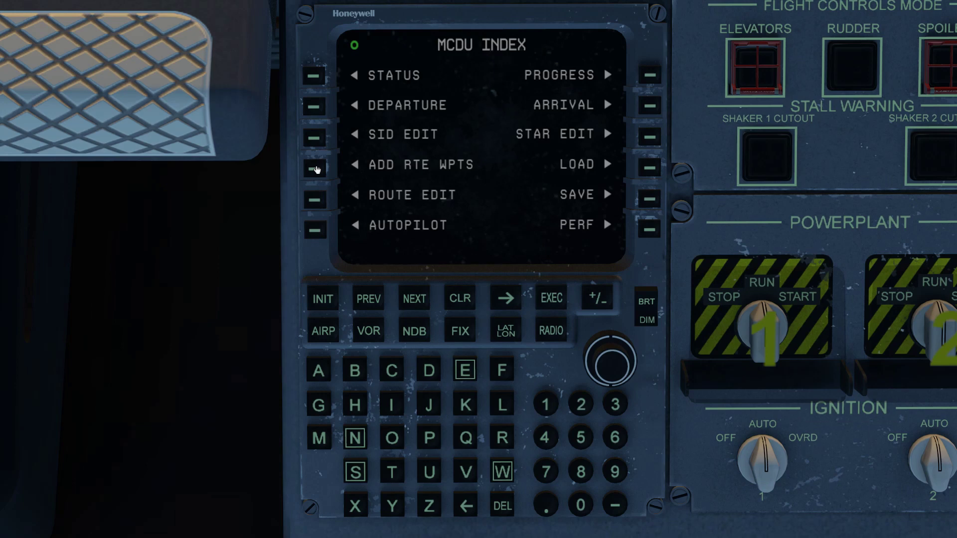
Step: Open the list of airways starting at ALMON for the next route waypoint
click(315, 169)
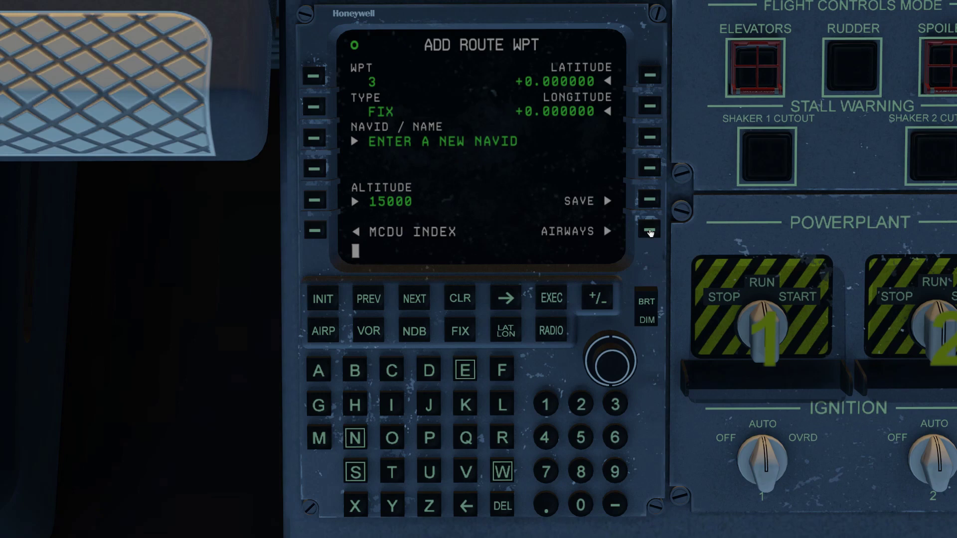
click(650, 231)
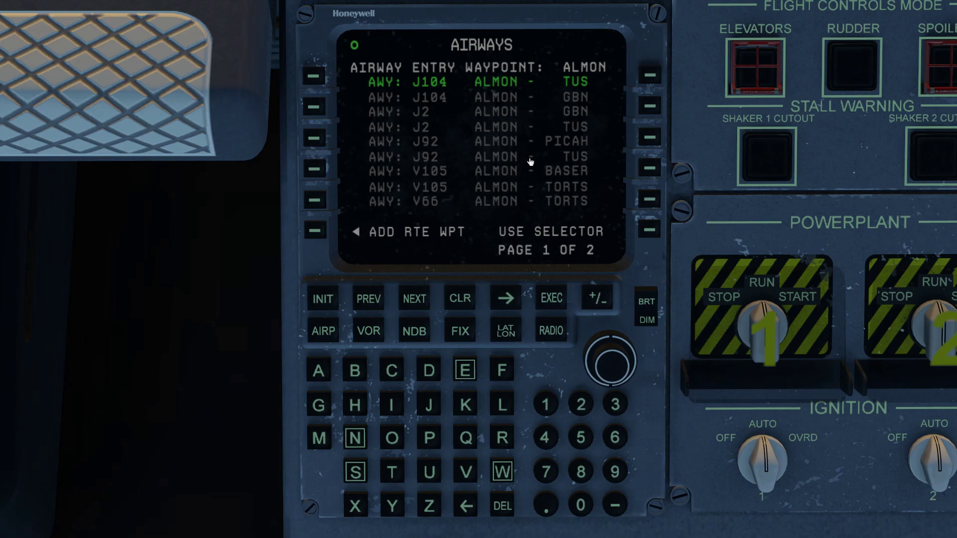
scroll(530, 161, down, 4)
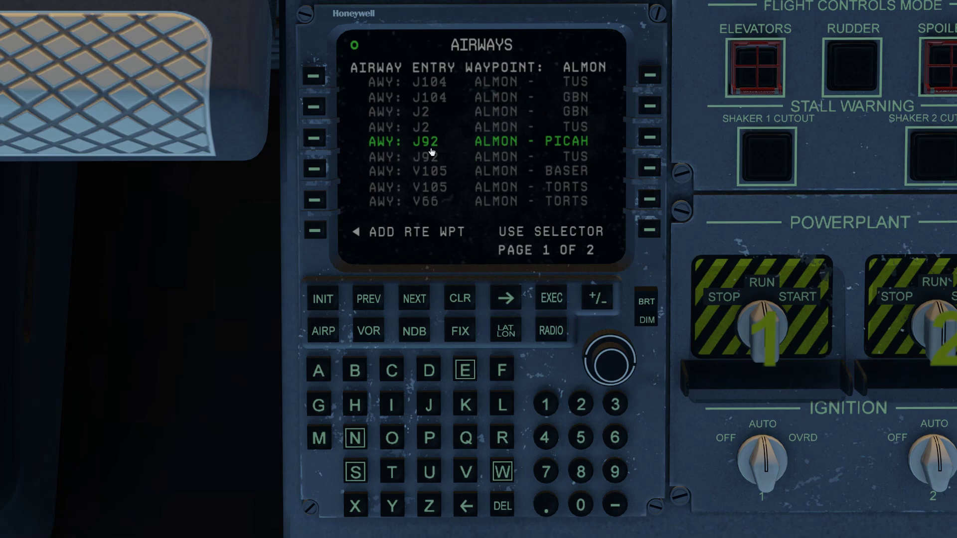
scroll(431, 151, down, 1)
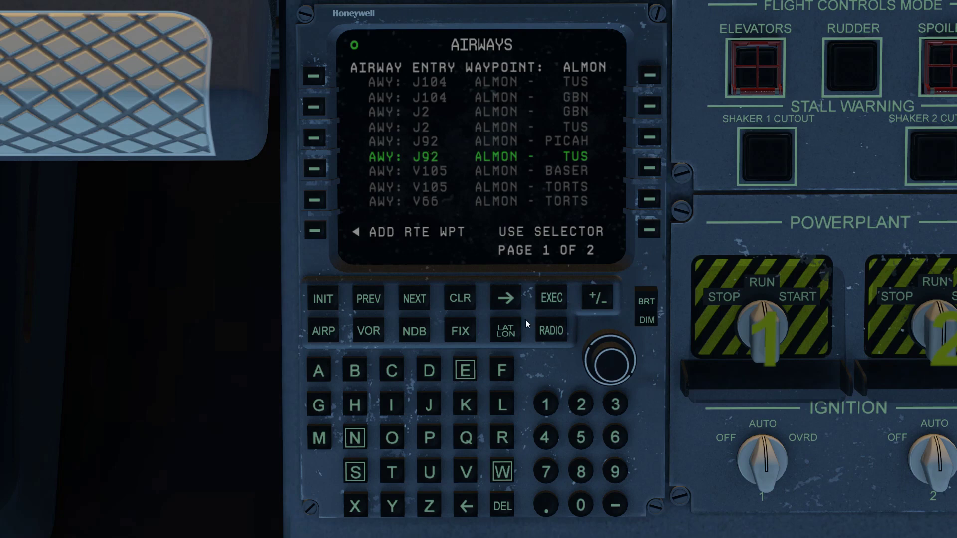
key(Return)
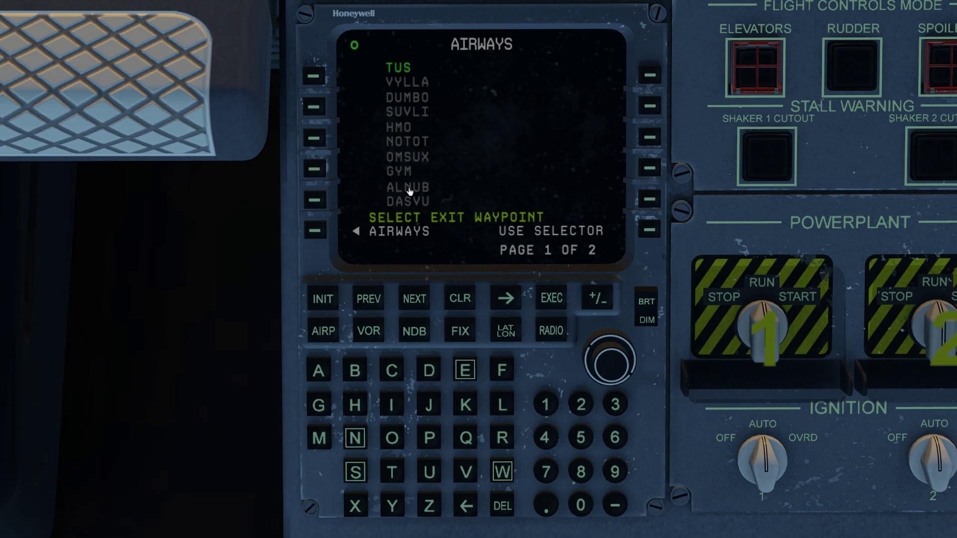
click(317, 231)
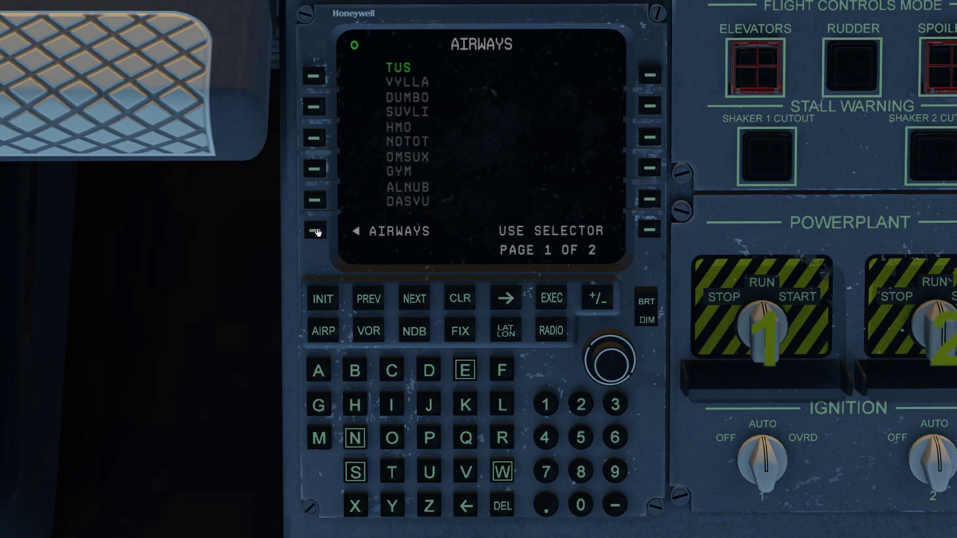
click(317, 232)
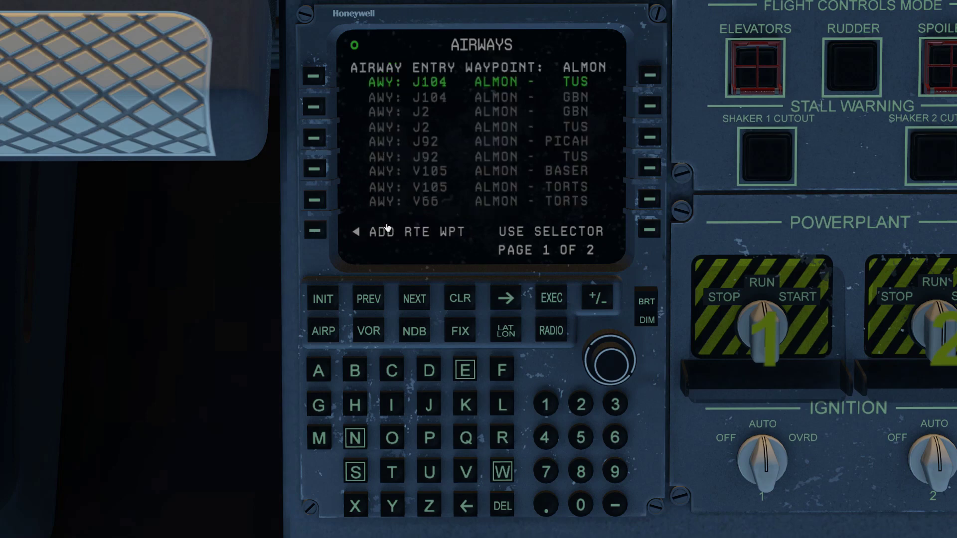
Step: Add airway J92 from ALMON towards PICAH with PXR as the exit waypoint and return to the MCDU index
key(Down)
key(Down)
key(Down)
key(Down)
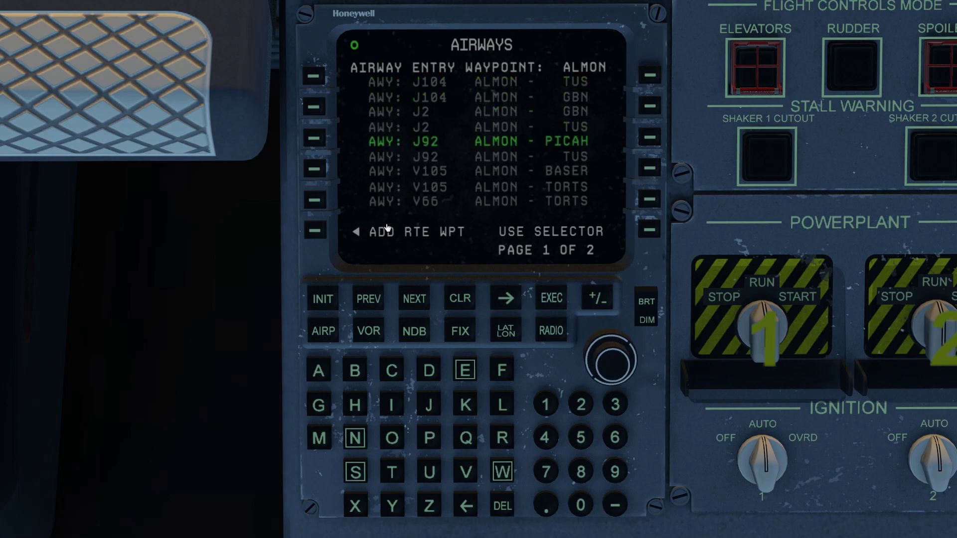
click(614, 367)
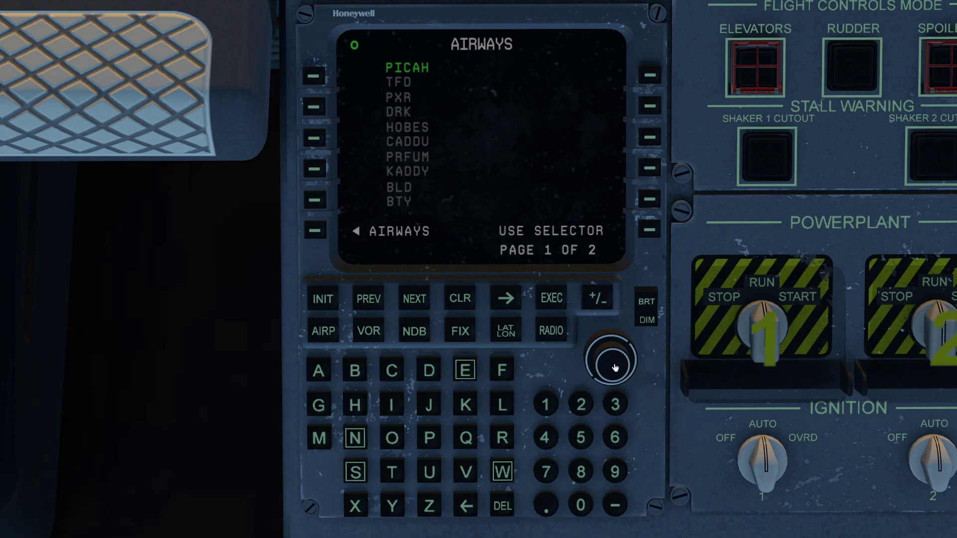
scroll(615, 368, down, 2)
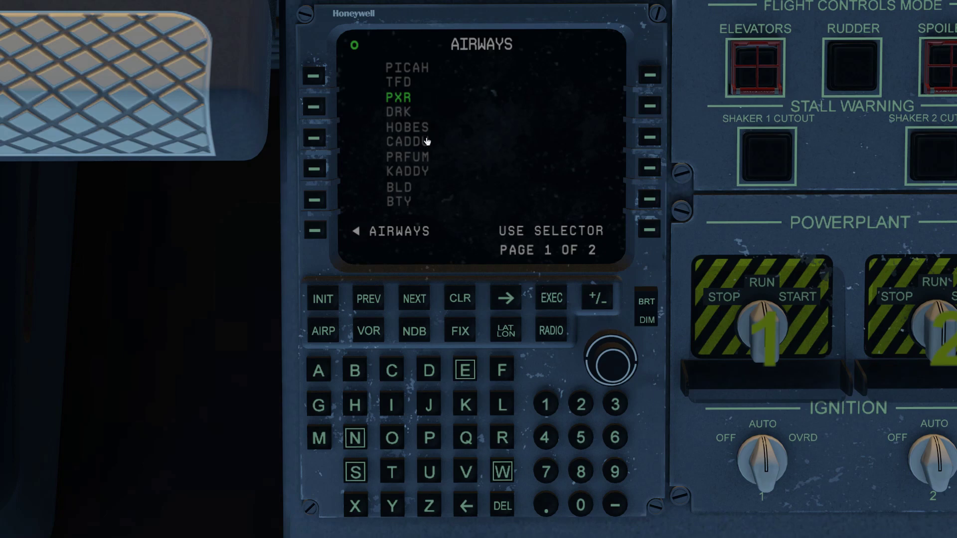
click(468, 162)
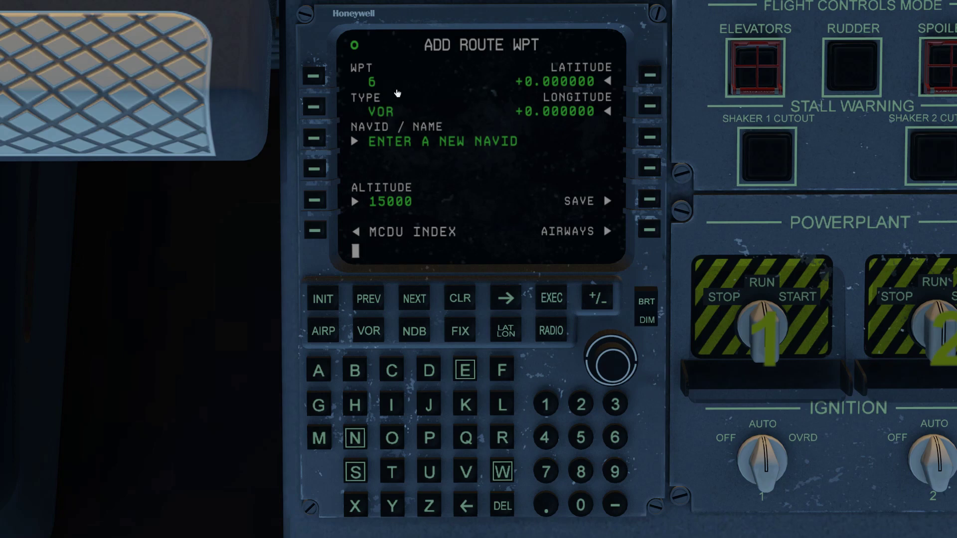
click(315, 233)
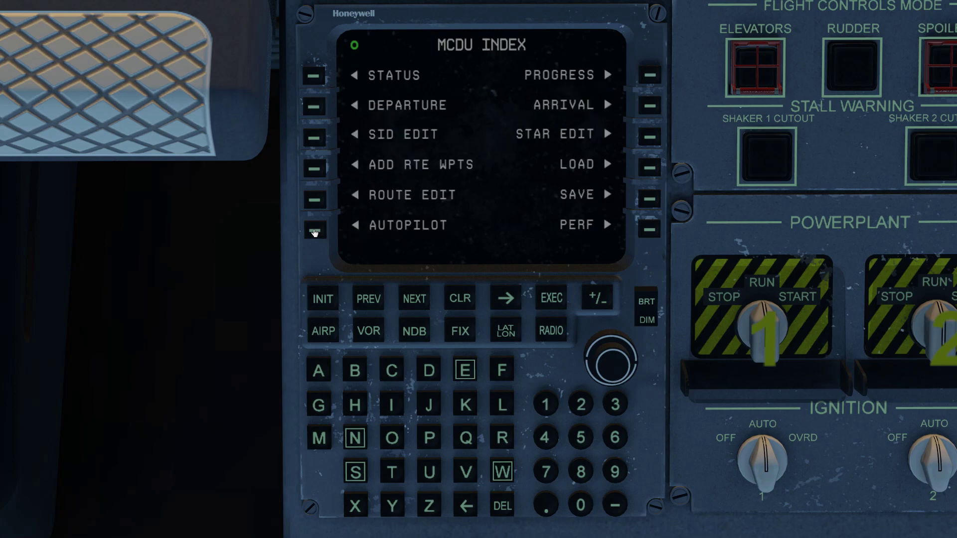
Step: Check the route waypoints list for the waypoints added along airway J92 and return to the MCDU index
click(314, 168)
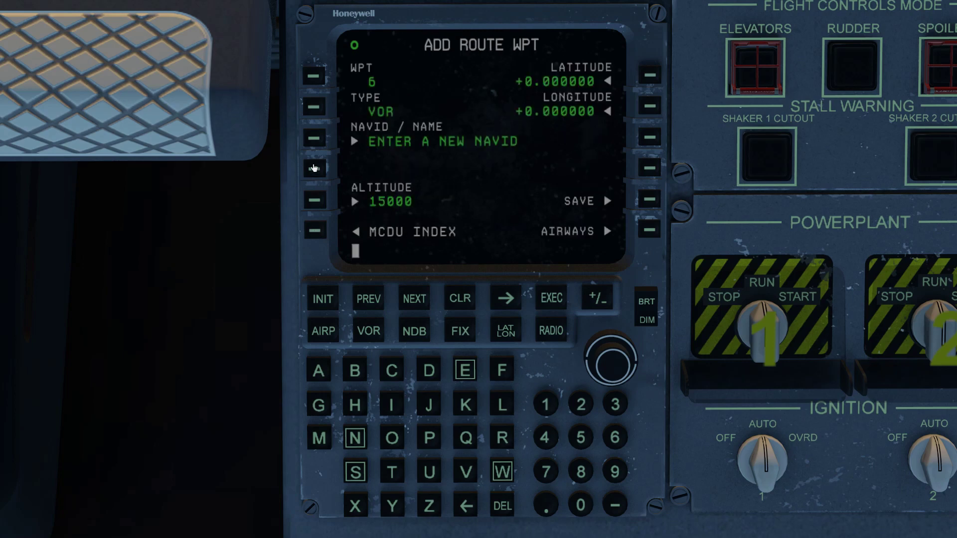
click(315, 231)
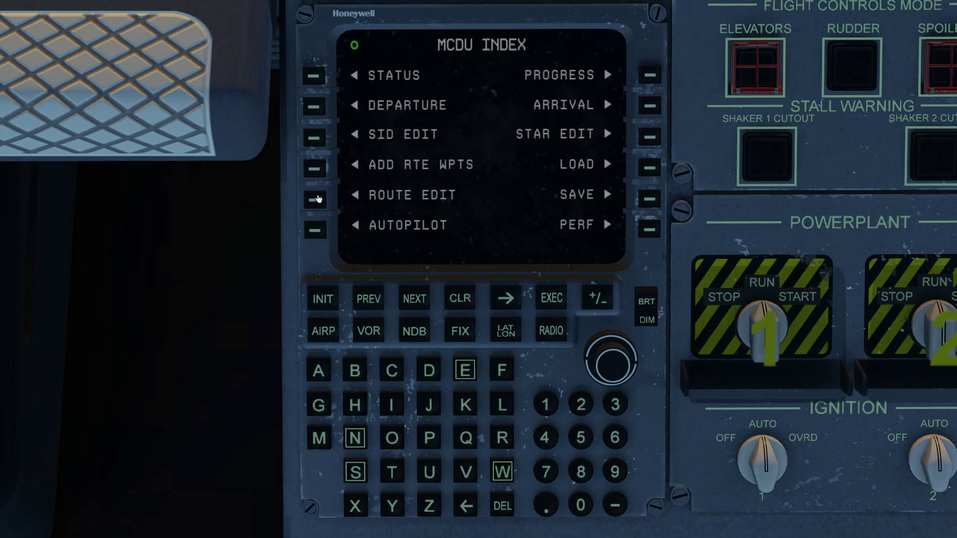
click(315, 199)
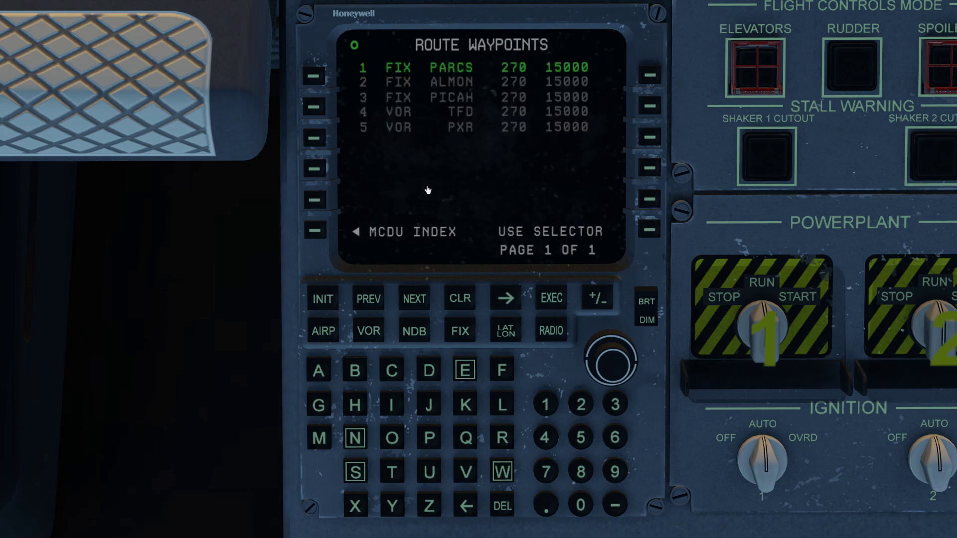
click(317, 232)
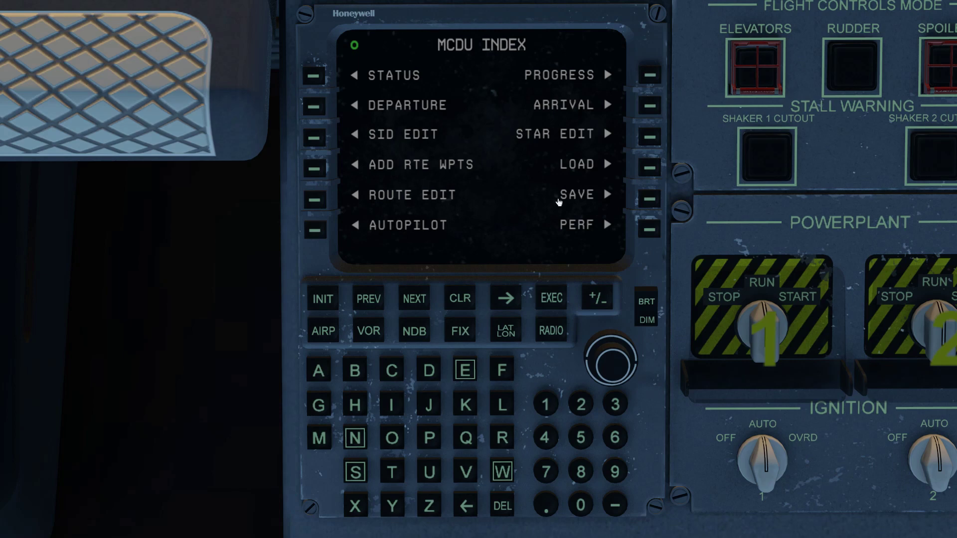
Step: Add airway J19 from PXR towards CHEAR to the route with KOOOP as the exit waypoint
click(314, 168)
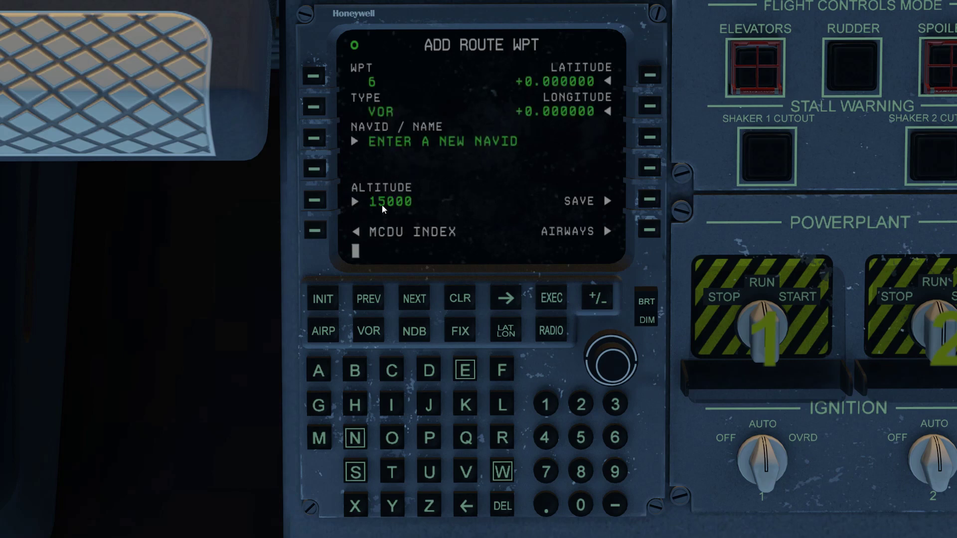
click(650, 232)
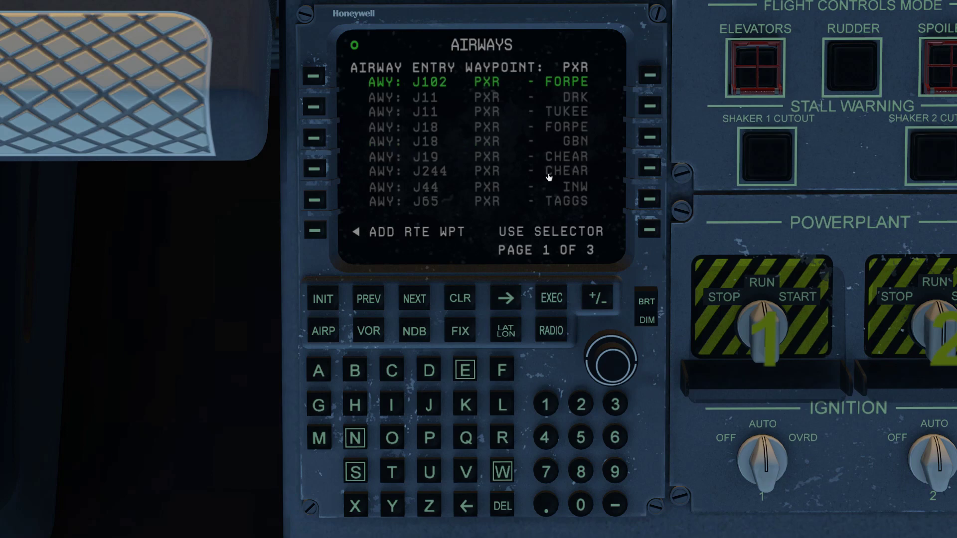
scroll(548, 177, down, 4)
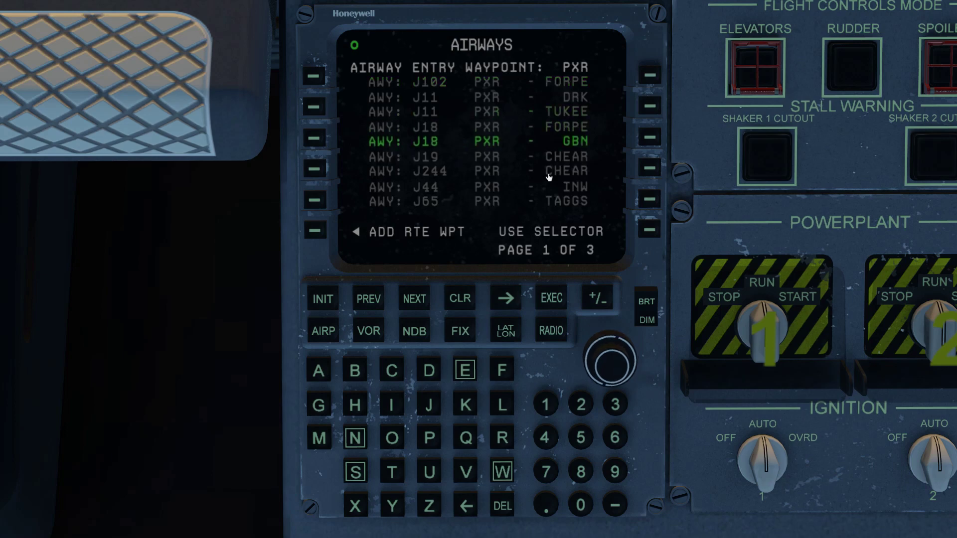
scroll(548, 177, down, 1)
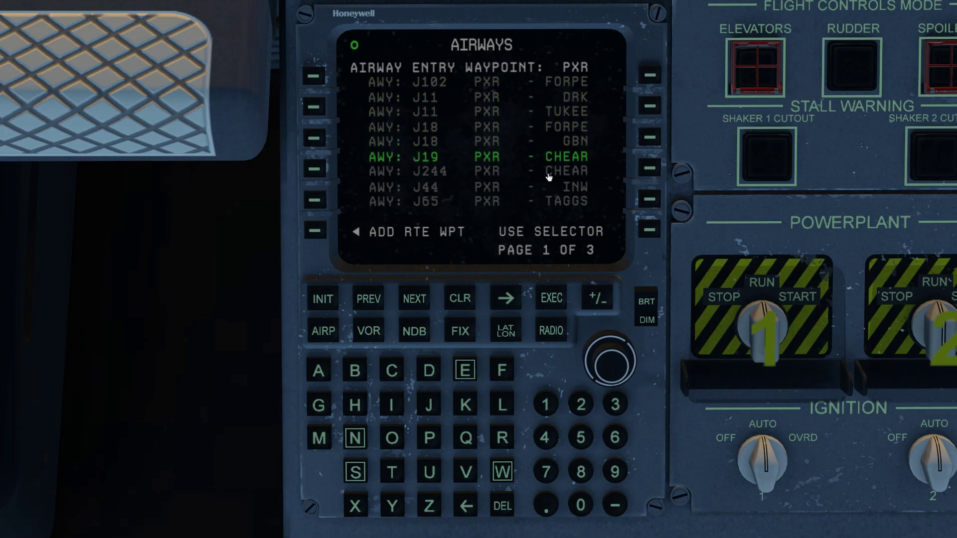
click(549, 232)
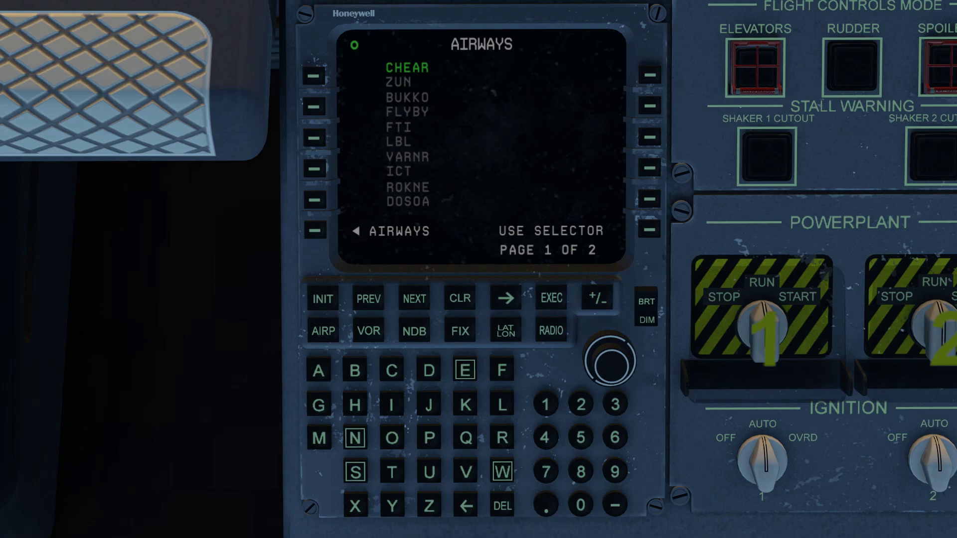
scroll(610, 360, down, 8)
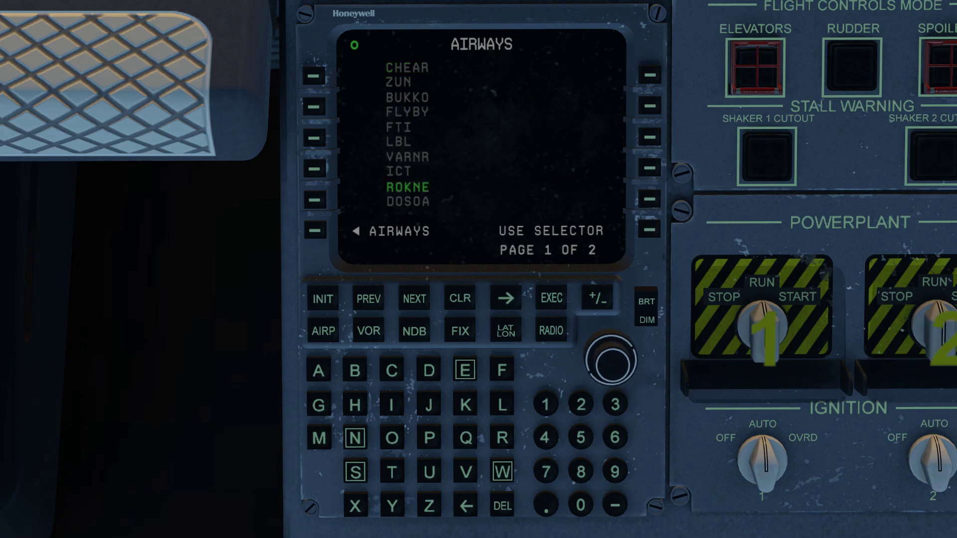
scroll(610, 360, down, 2)
scroll(610, 360, down, 3)
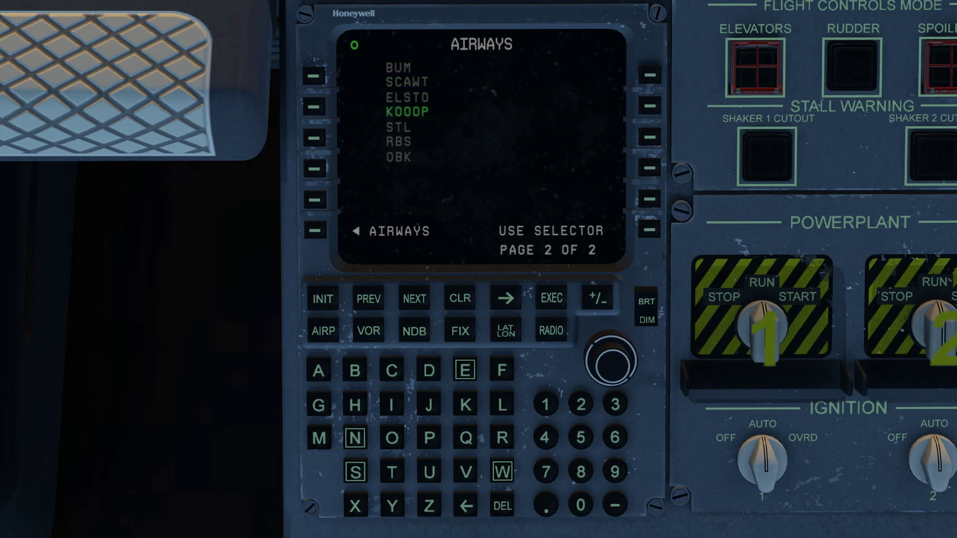
click(610, 360)
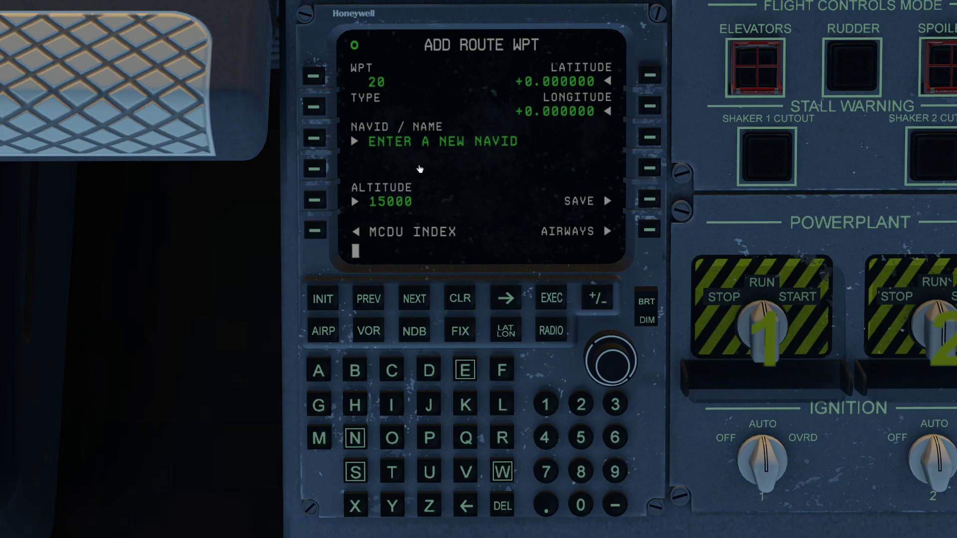
Step: Review both pages of the route waypoints list for the J19 waypoints and return to the MCDU index
click(315, 231)
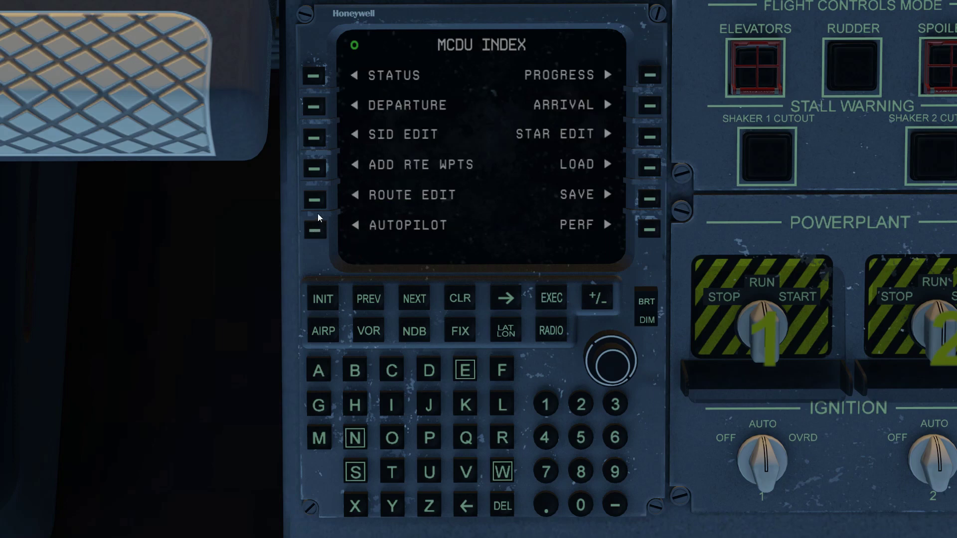
click(315, 200)
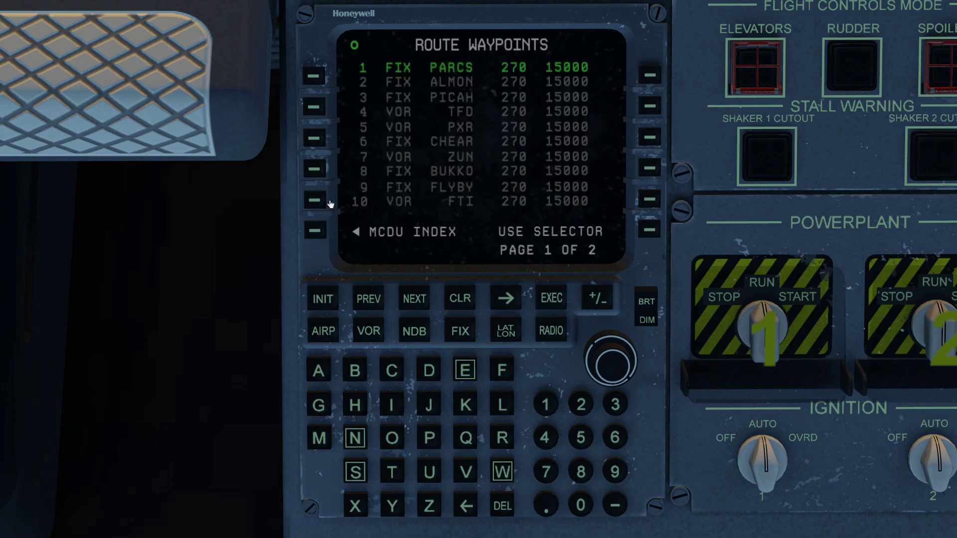
scroll(446, 183, down, 1)
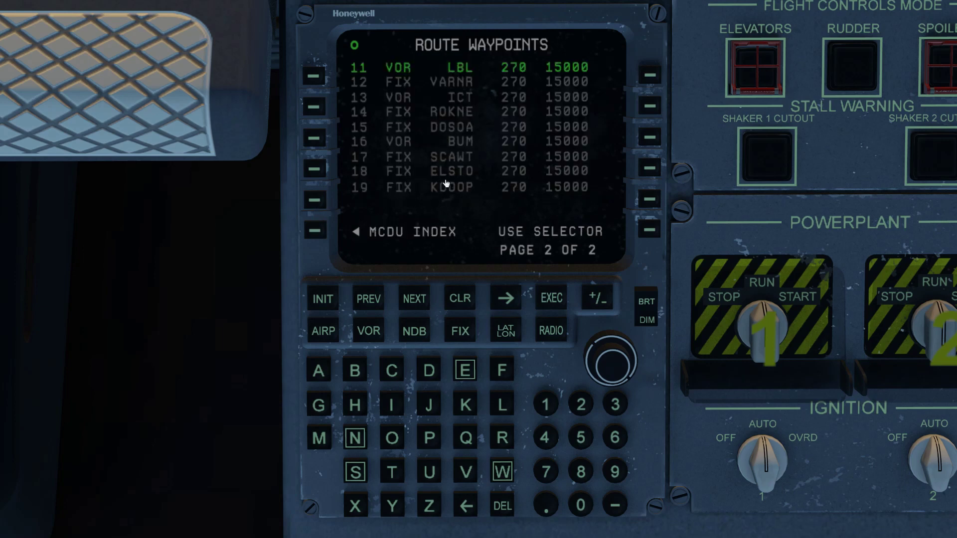
scroll(446, 183, up, 1)
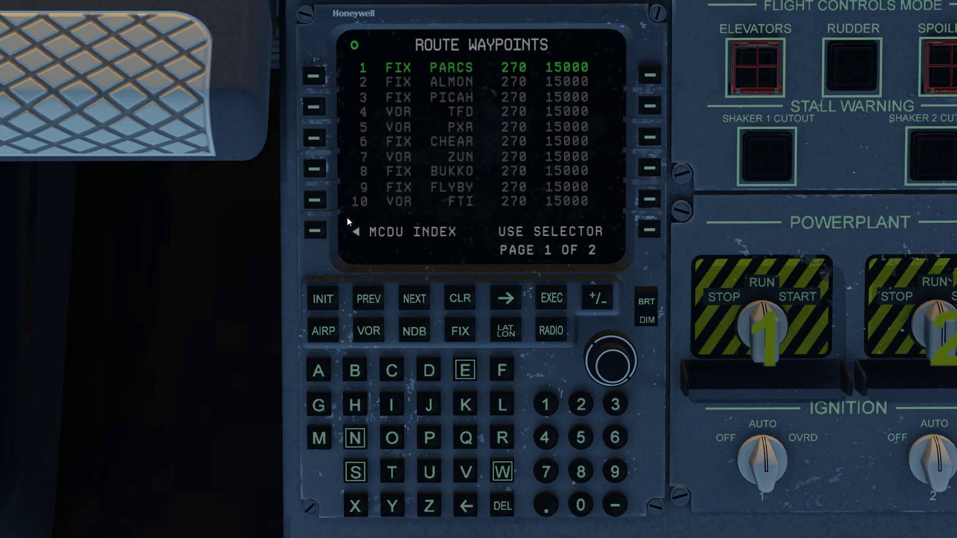
click(315, 231)
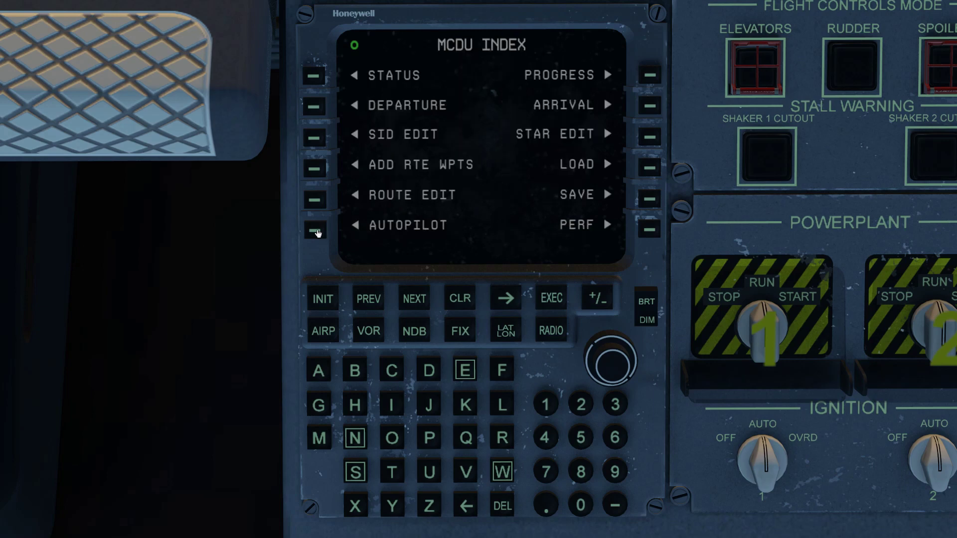
Step: Add a GPS waypoint as route waypoint 20 with latitude -38.11 and longitude 122.567, and save it
click(316, 169)
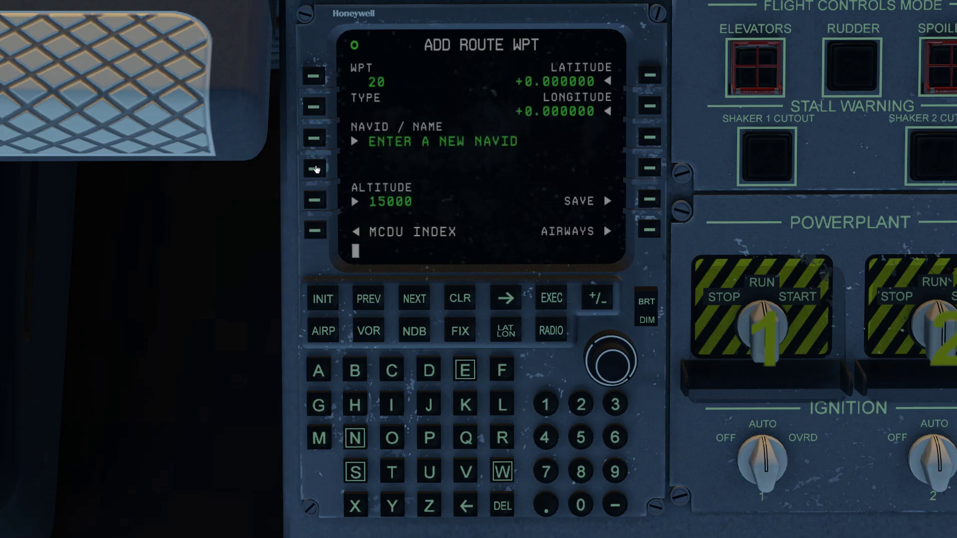
click(505, 331)
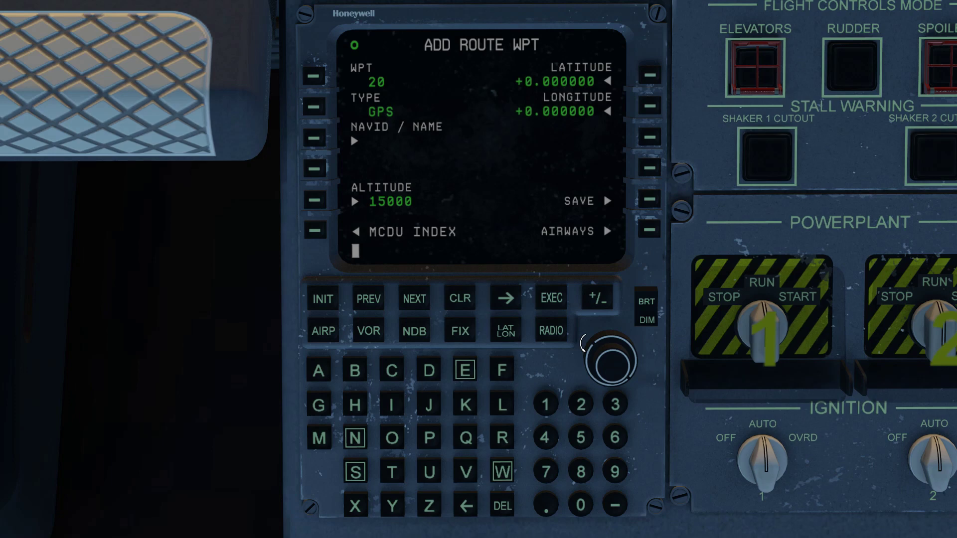
text(-38.11)
click(649, 75)
text(122)
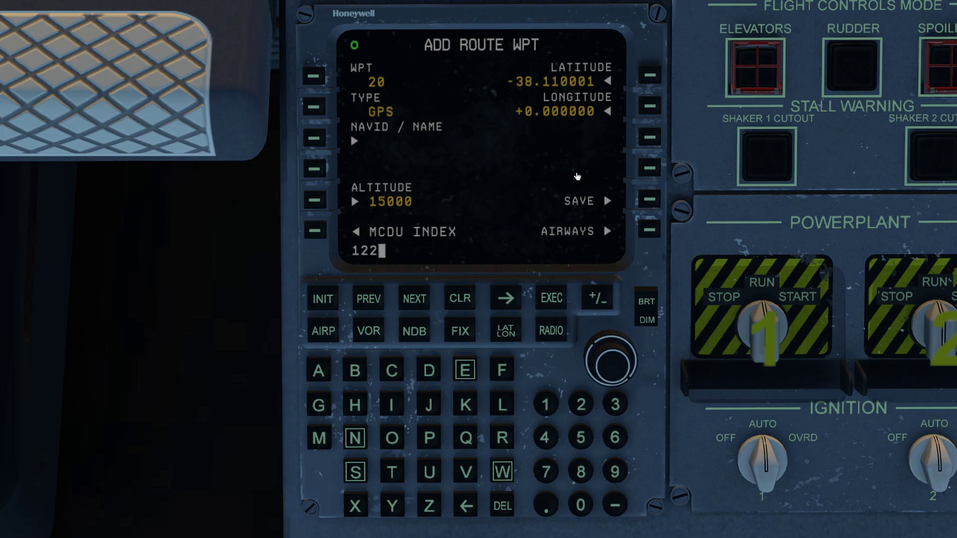
text(.567)
click(650, 106)
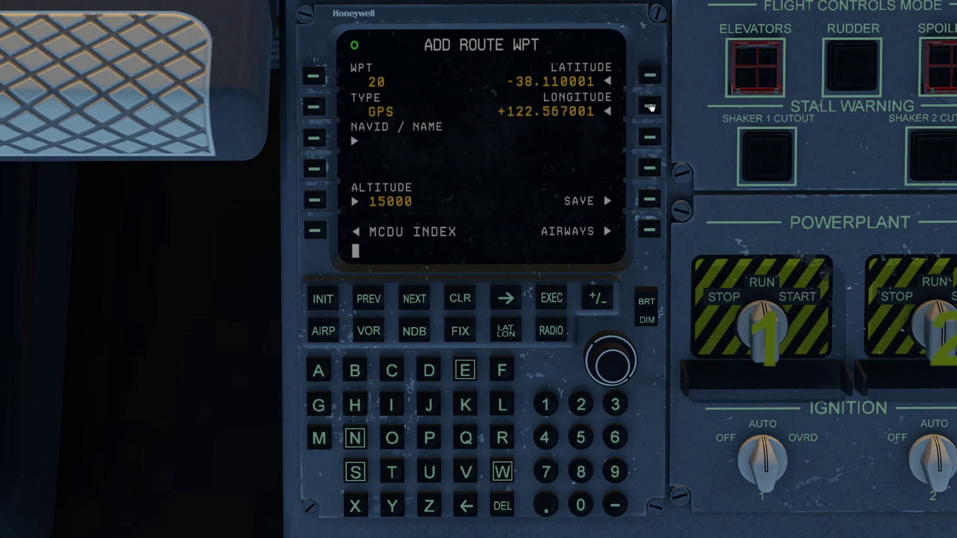
click(649, 201)
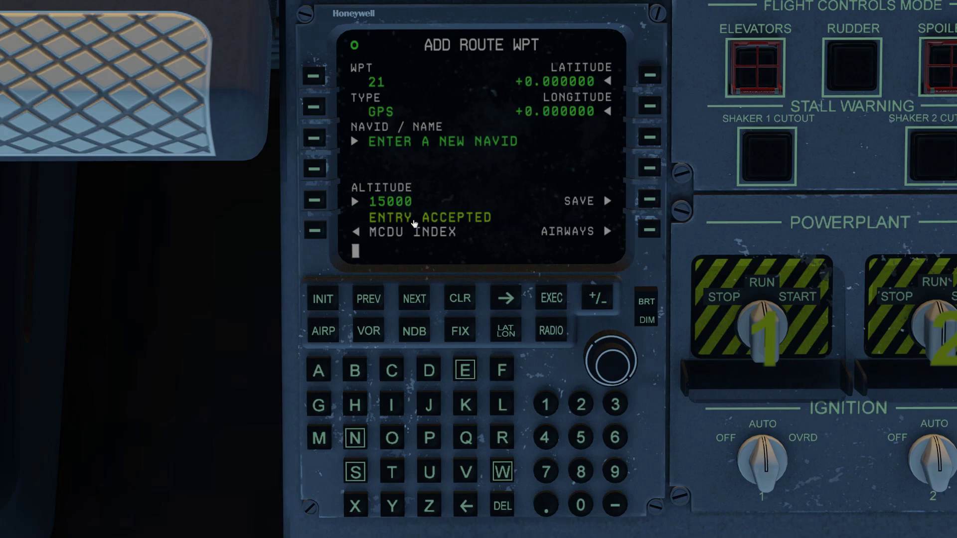
Step: Open GPS waypoint 20 from the second page of the route waypoints list for editing
click(314, 231)
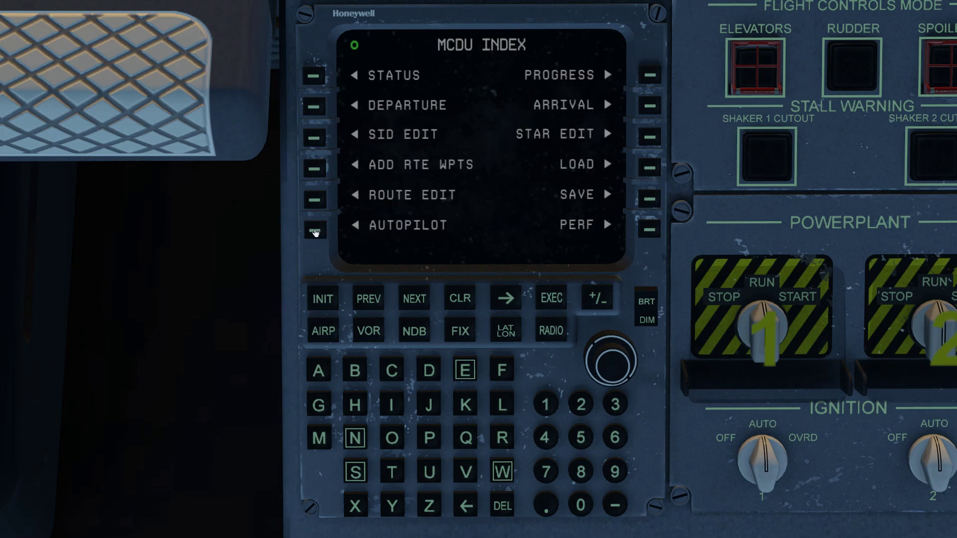
click(314, 200)
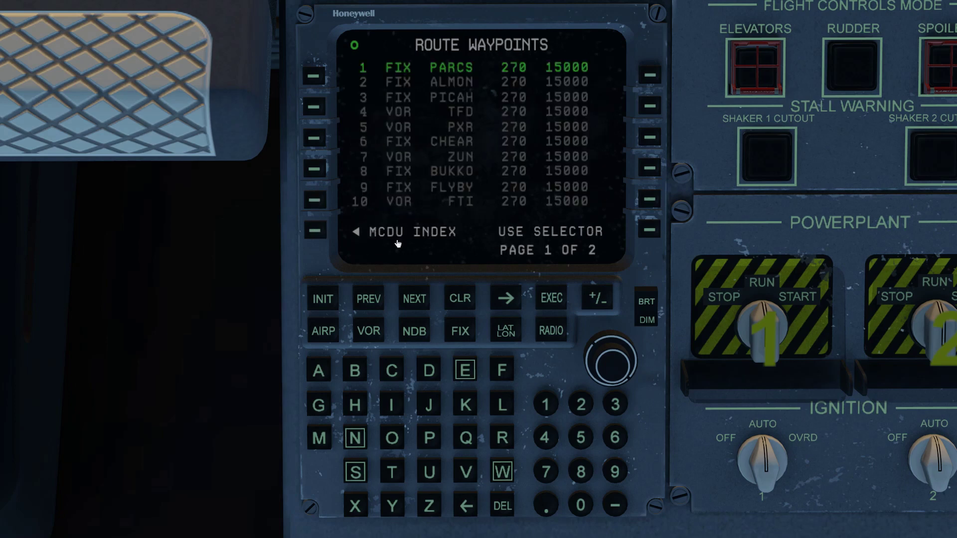
scroll(398, 244, down, 1)
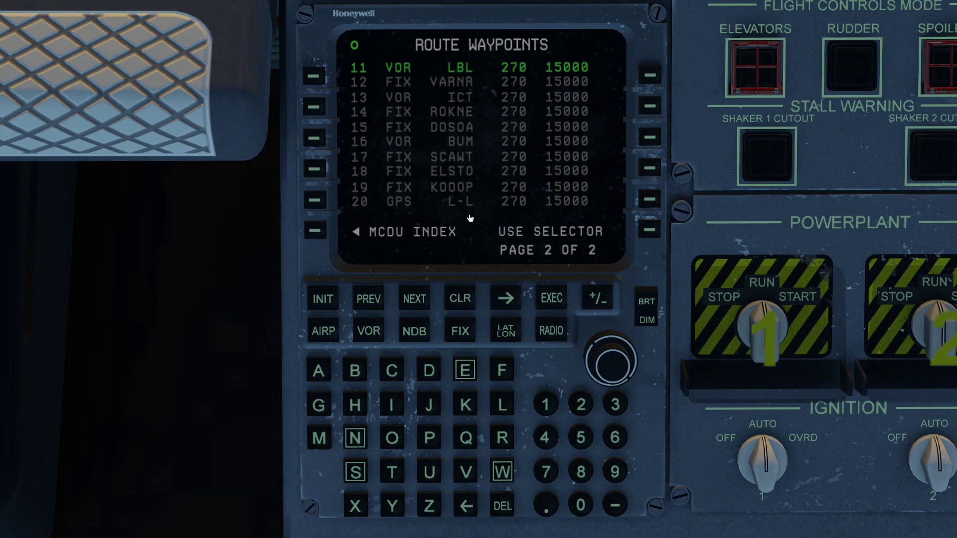
key(Down)
key(Down)
key(Down)
key(Down)
key(Down)
key(Down)
key(Down)
key(Down)
key(Down)
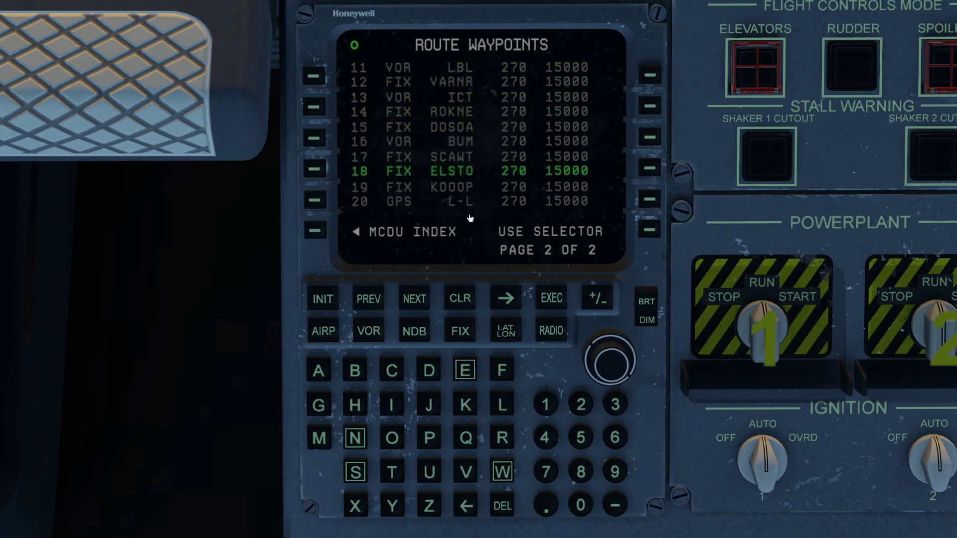
key(Return)
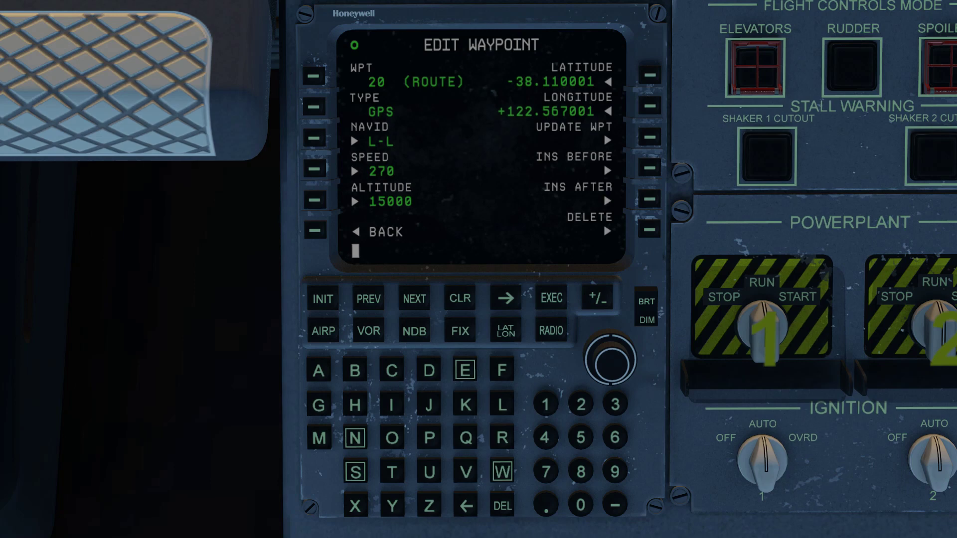
Step: Set the altitude of route waypoint 20 to 16000, update the waypoint and return to the MCDU index
text(16000)
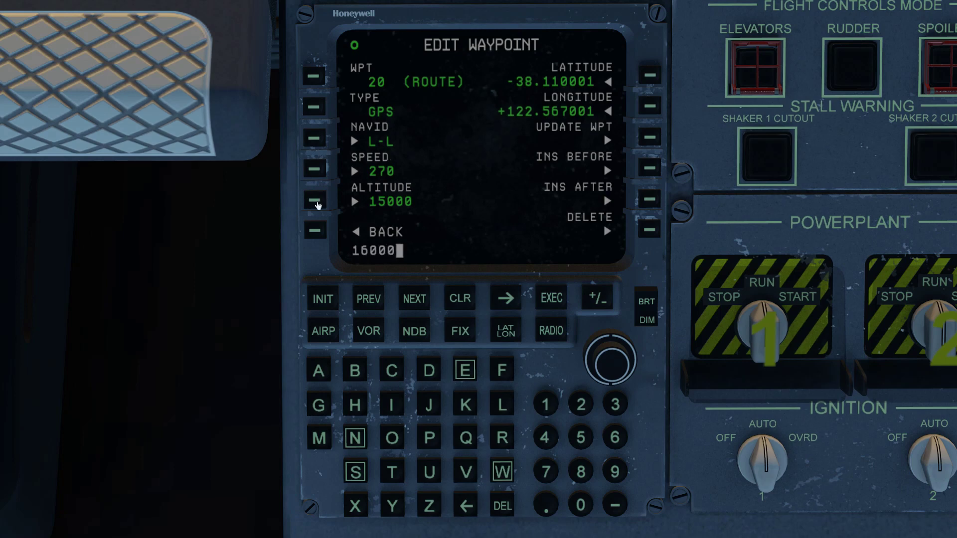
click(313, 204)
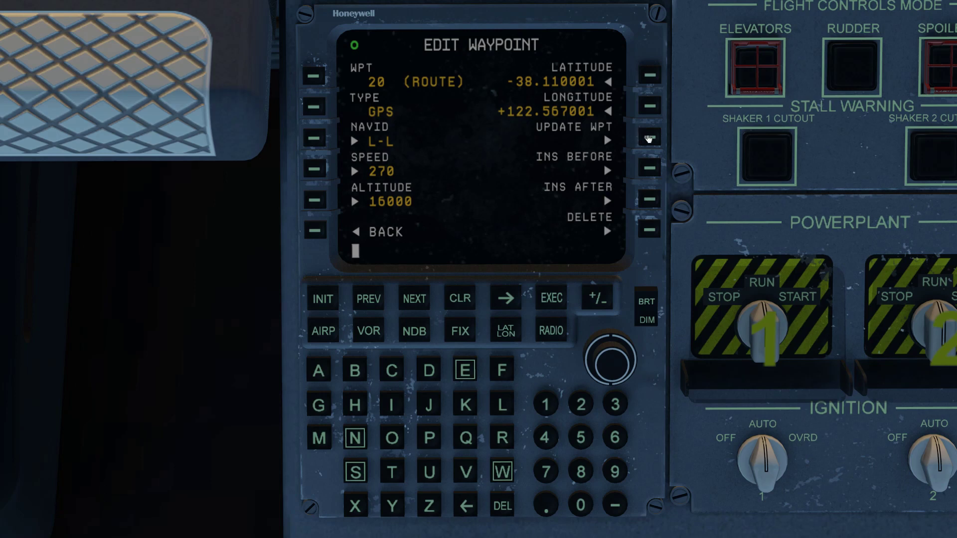
click(649, 136)
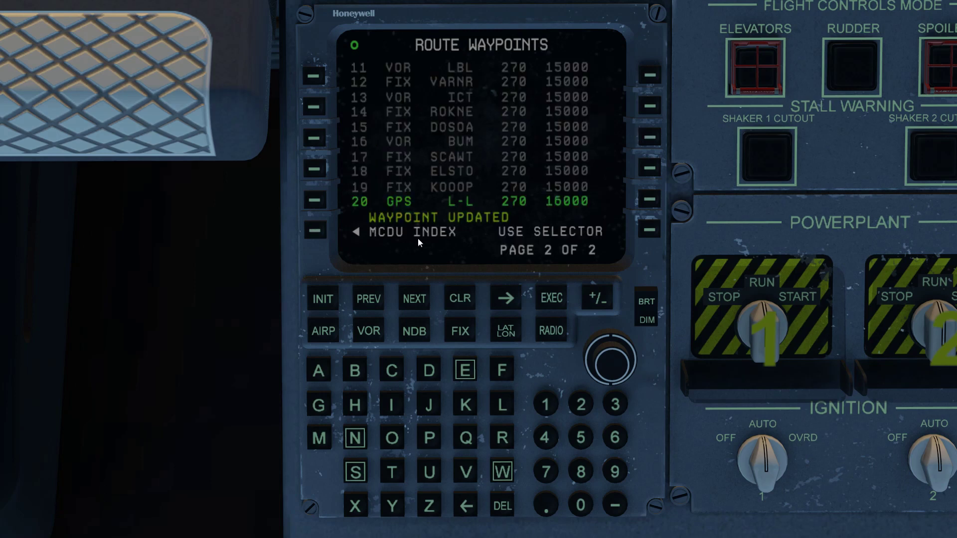
click(566, 218)
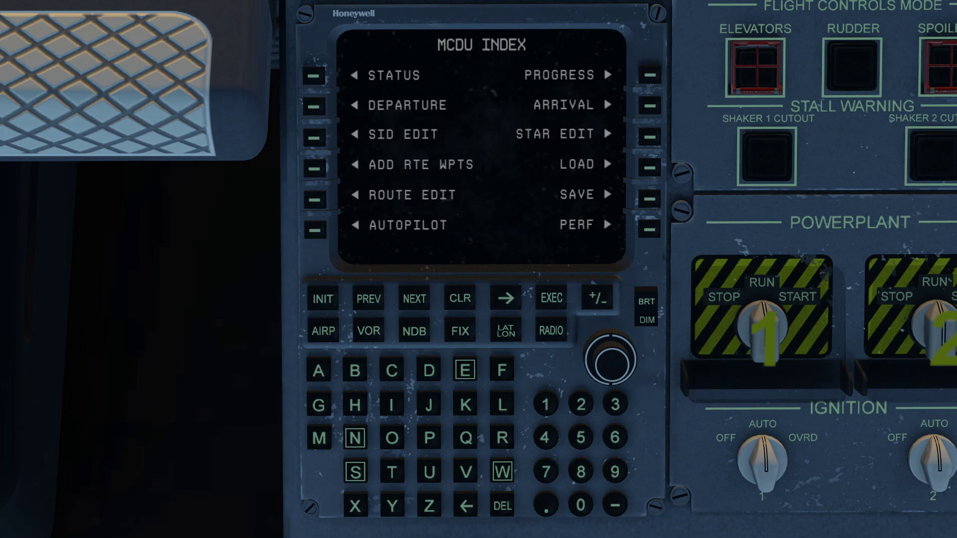